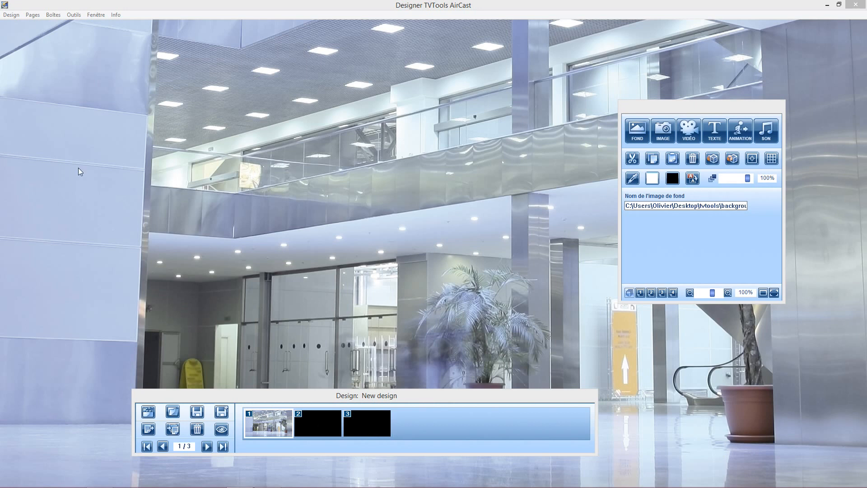
Step: Save the new design under the file name exemple in the tvt_demo folder
left_click(11, 15)
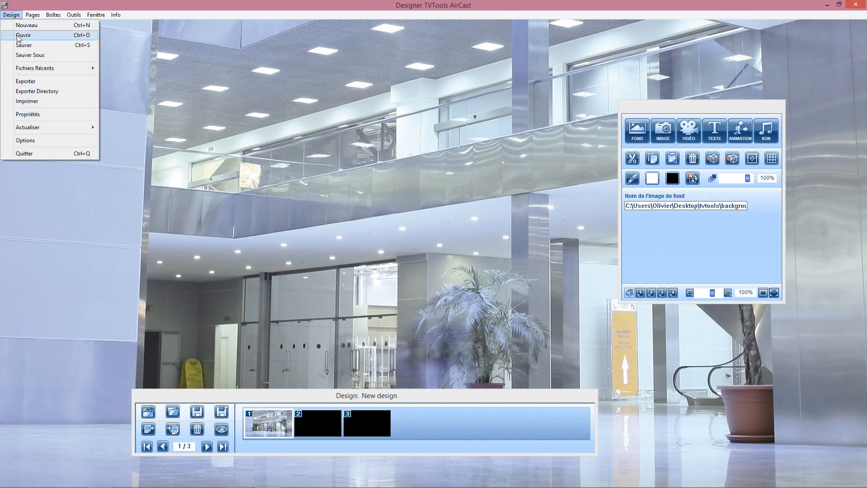
left_click(30, 55)
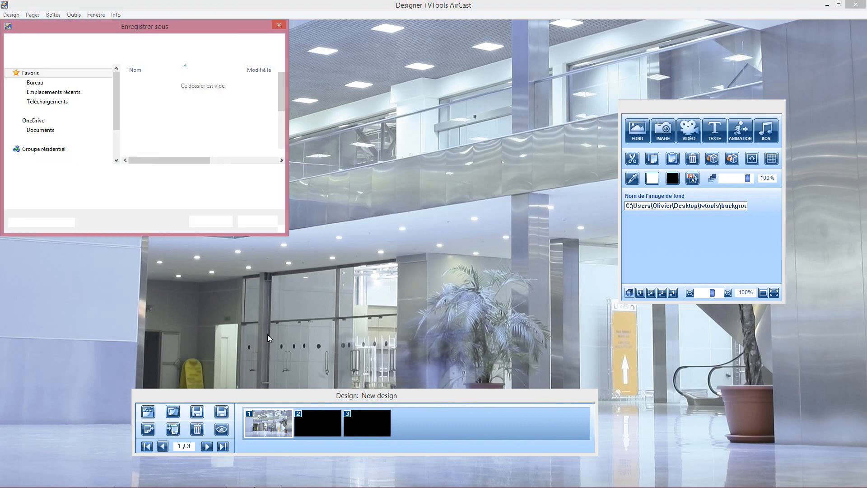
type("exe")
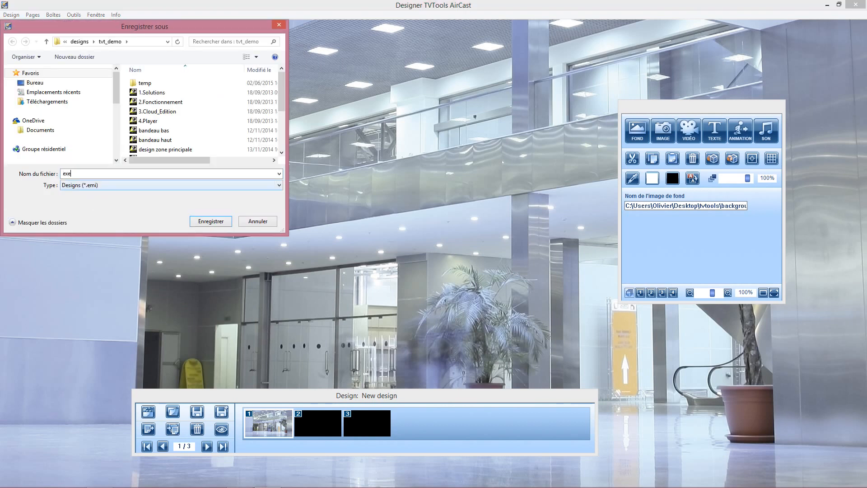
type("mple")
left_click(195, 220)
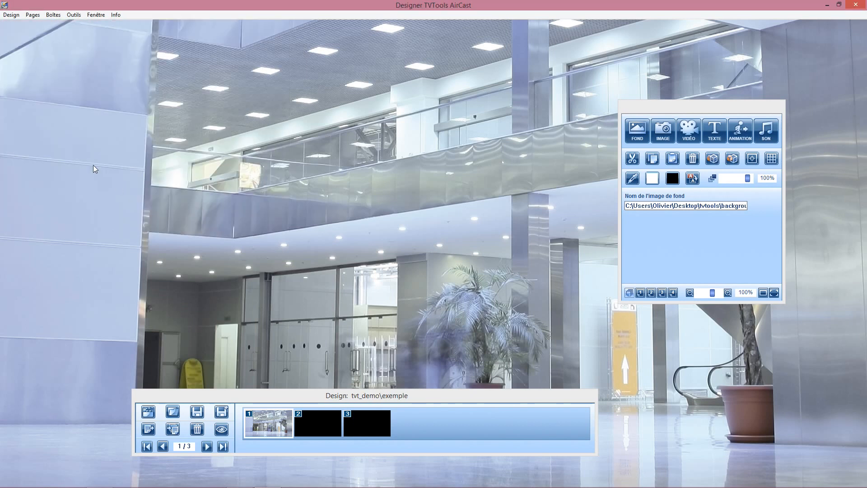
Step: Activate template saving in the design properties and enter exemple as both the template name and title
left_click(10, 15)
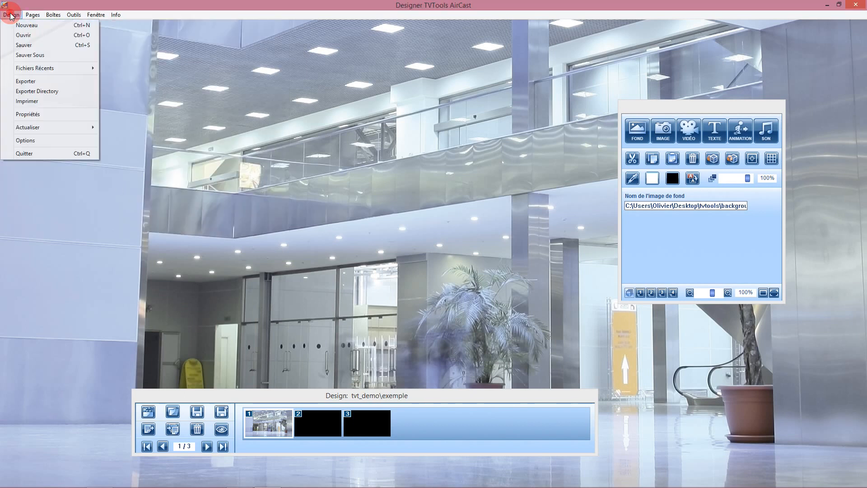
left_click(27, 113)
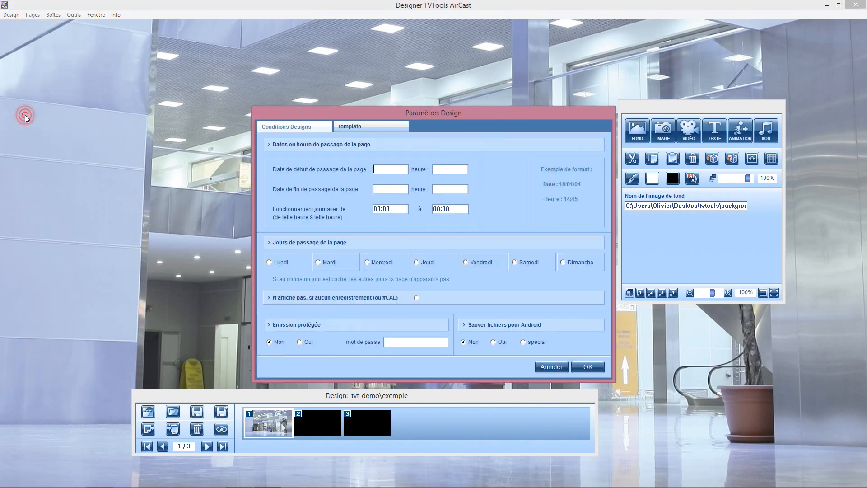
left_click(355, 126)
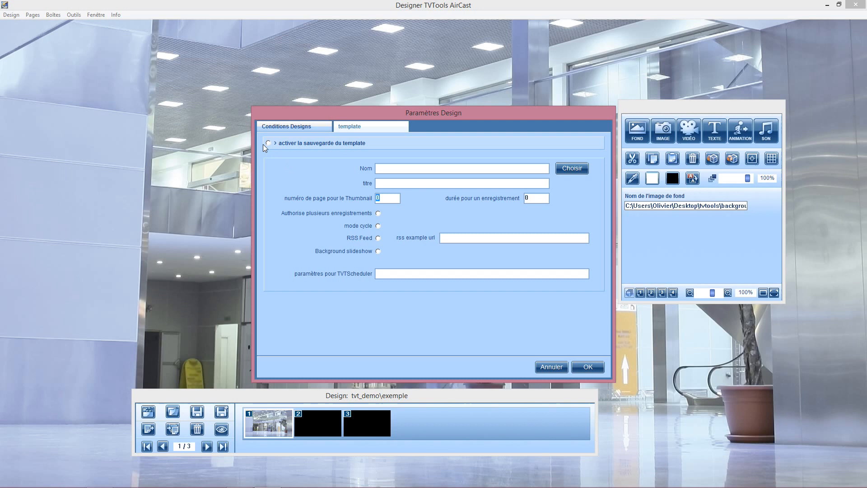
left_click(269, 143)
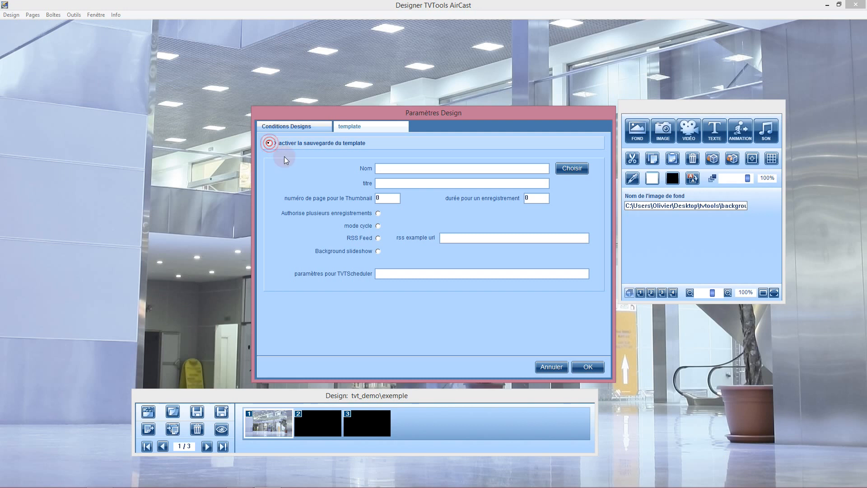
left_click(385, 169)
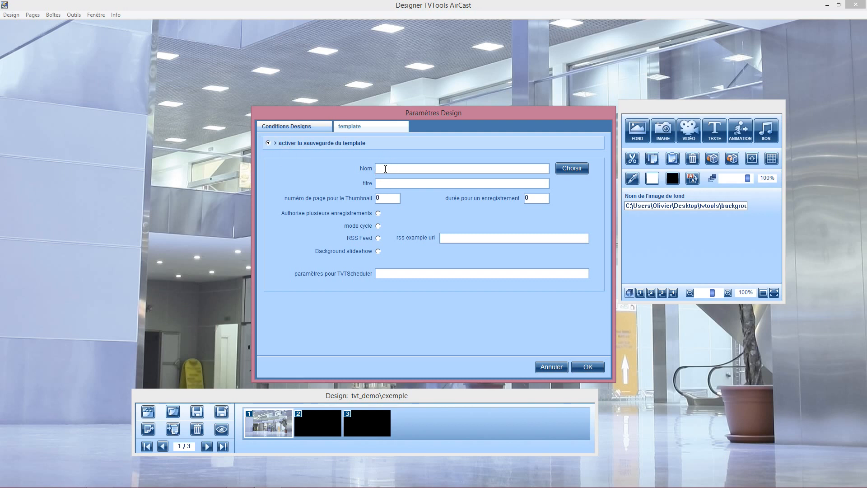
type("exemple")
left_click(379, 184)
type("exemple")
Step: Choose the Defaut folder as the template's save location
left_click(565, 173)
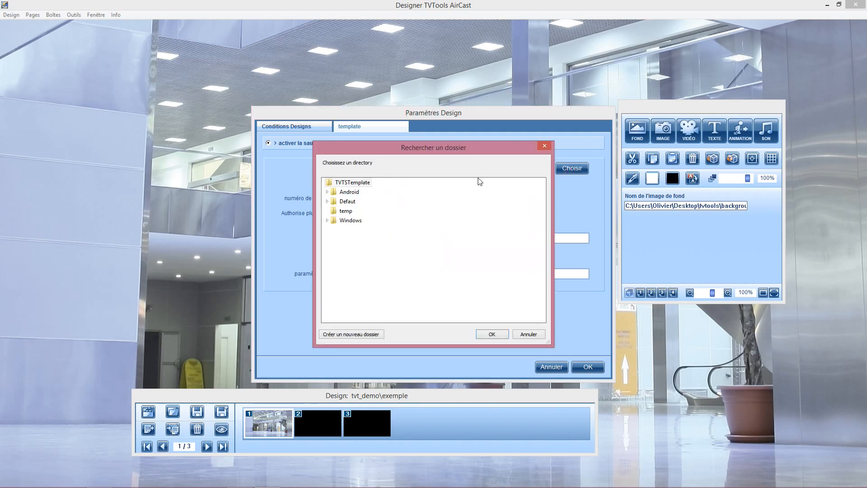
double_click(342, 201)
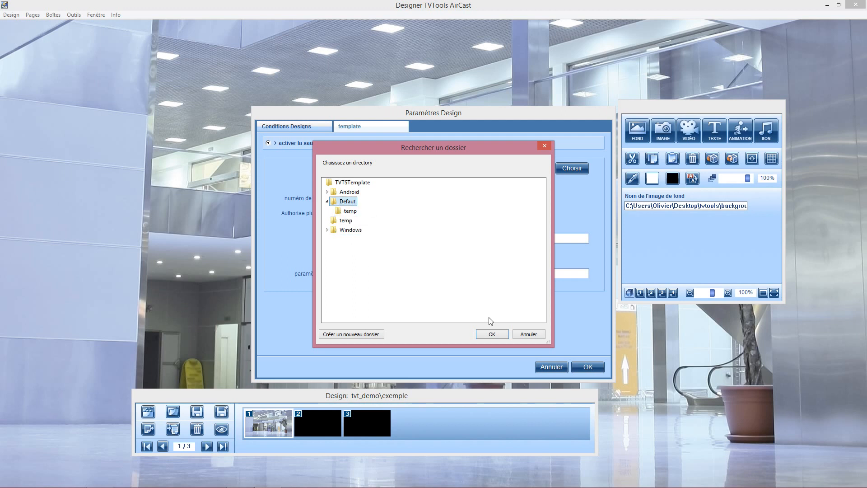
left_click(492, 334)
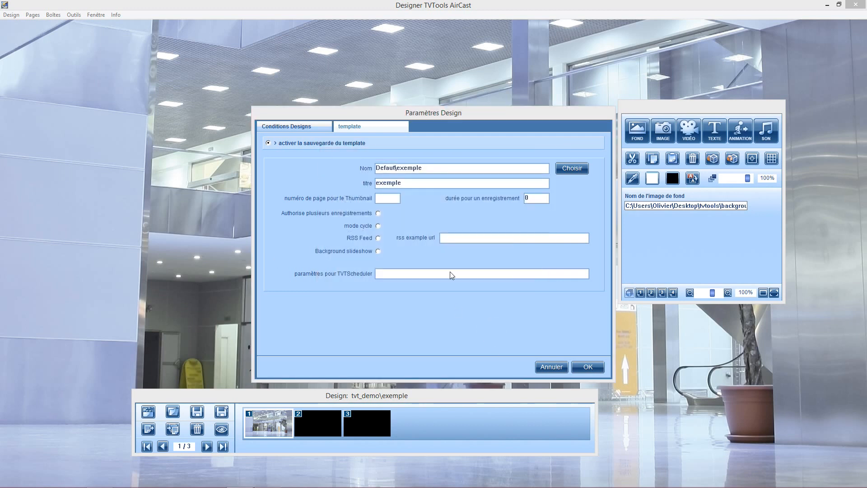
Step: Set the template's thumbnail page to 3 and record duration to 15, allow multiple records, and apply the design parameters
left_click(384, 199)
key("BackSpace")
type("3")
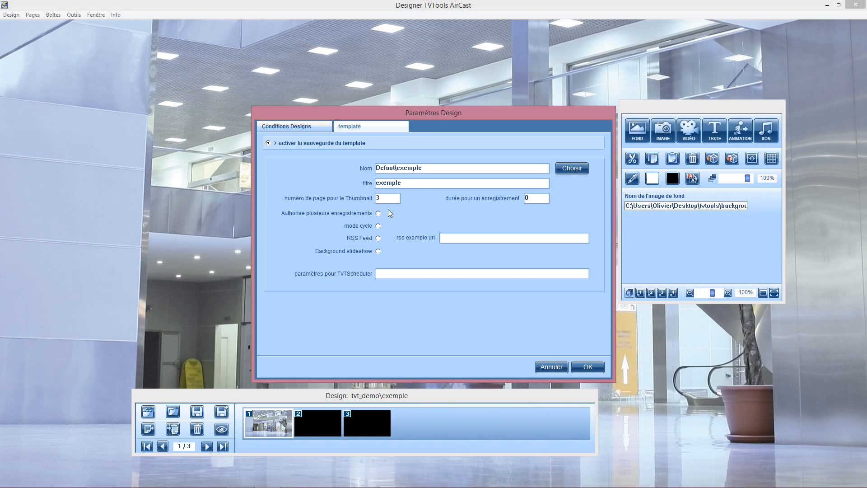
left_click(534, 198)
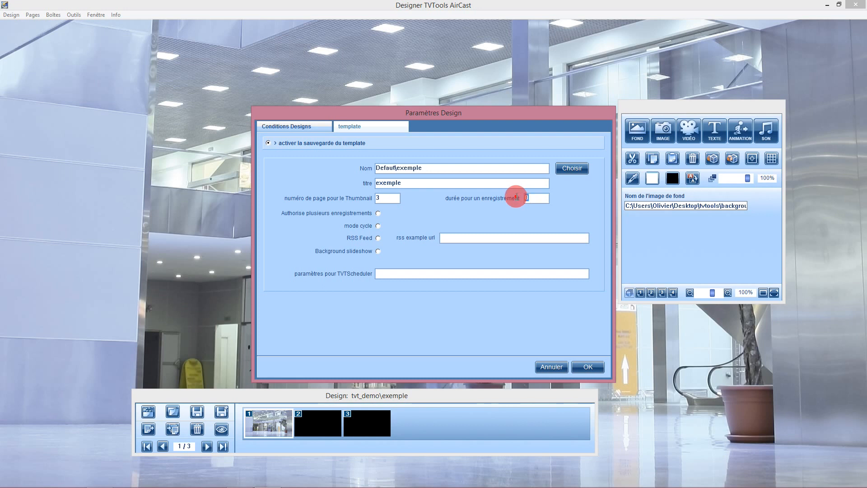
key("BackSpace")
type("15")
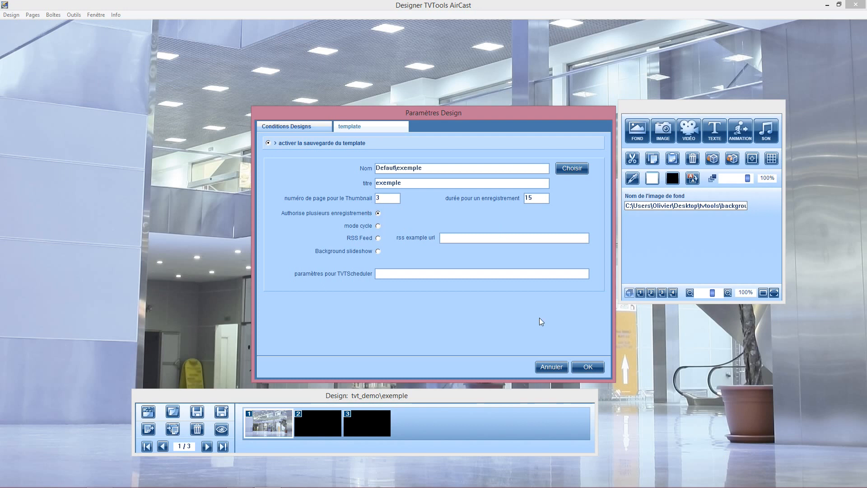
left_click(588, 366)
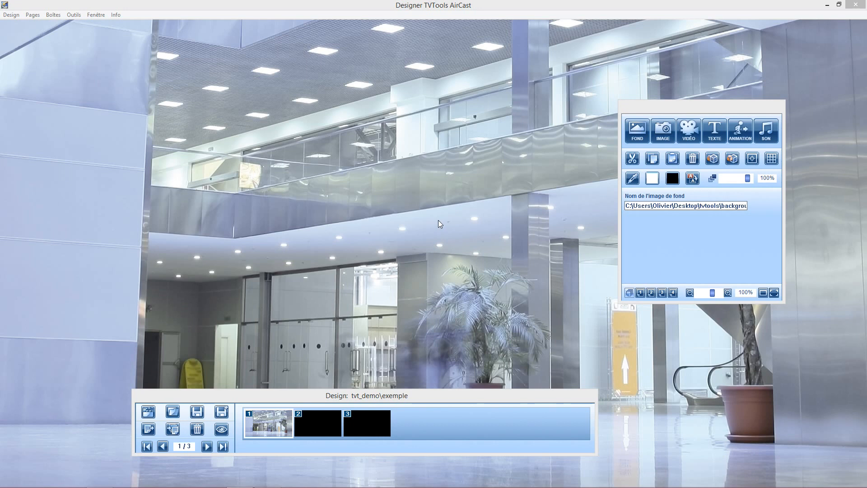
Step: Set page 2 to play at the same time as page 1 in page 1's pagesInPage parameters
double_click(438, 220)
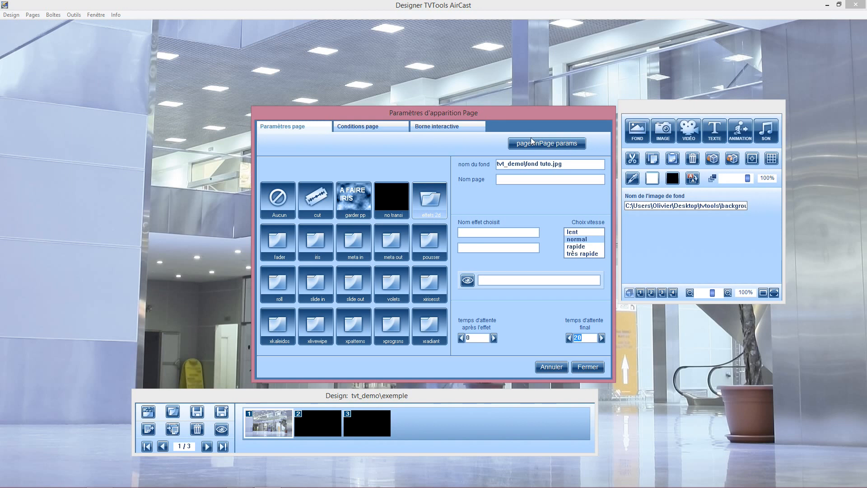
left_click(541, 143)
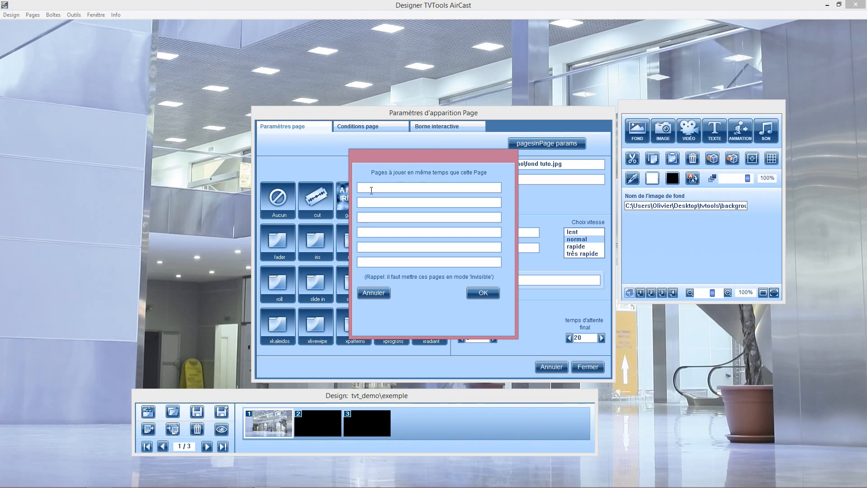
type("2")
left_click(488, 294)
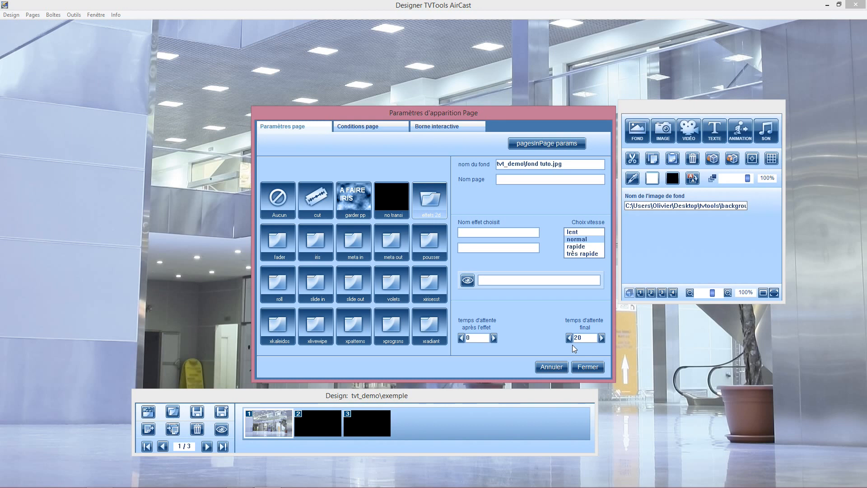
Step: Set page 1's final wait time to 86400 and close its parameters
left_click_drag(584, 338, 559, 337)
type("86400")
left_click(590, 365)
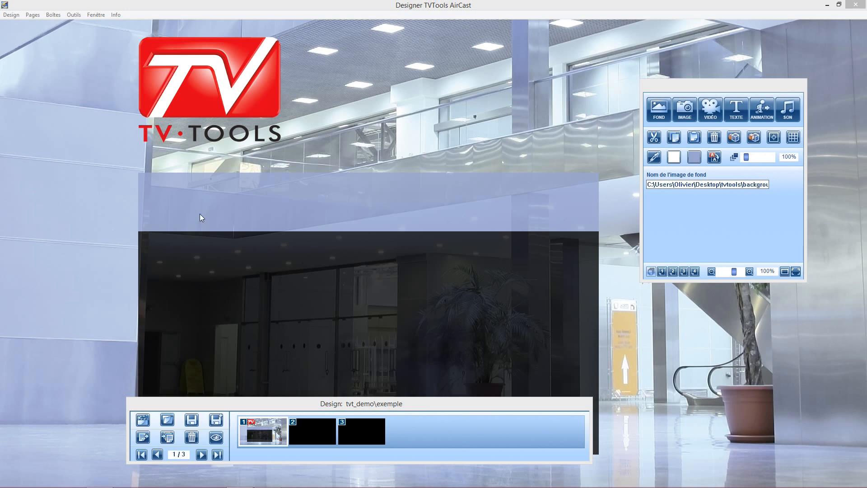
Step: Switch to page 2 and make it invisible in its interactive kiosk parameters
left_click(200, 103)
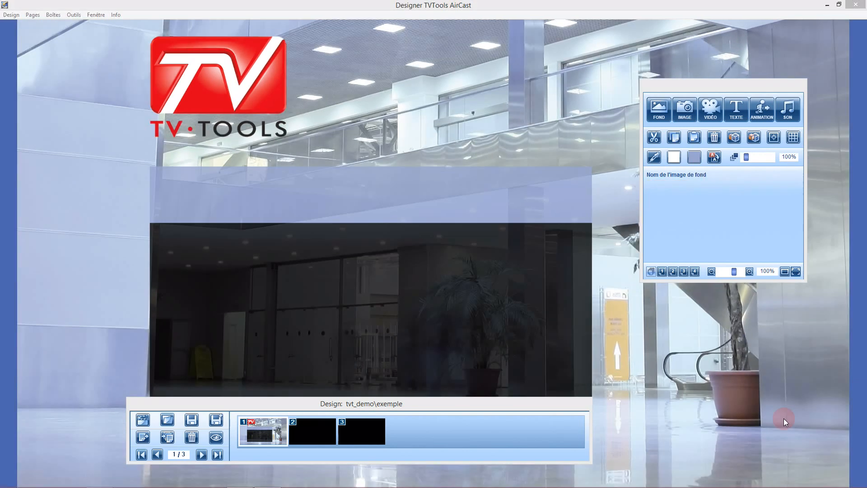
left_click(307, 437)
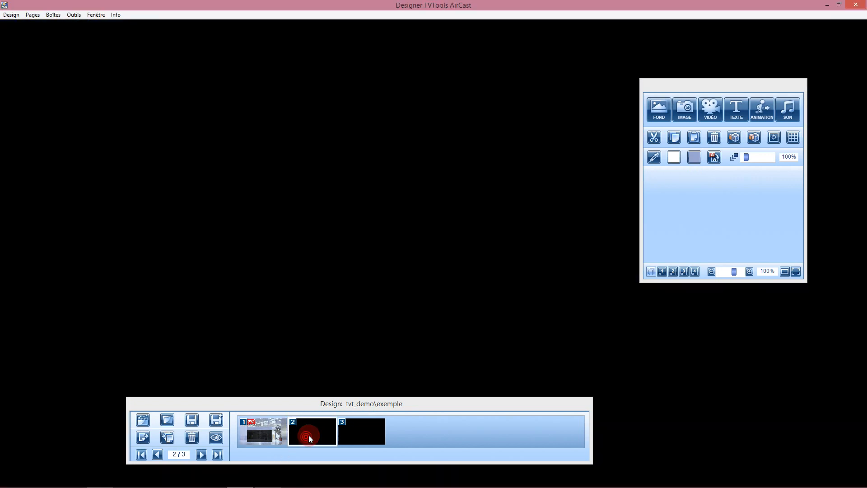
double_click(306, 267)
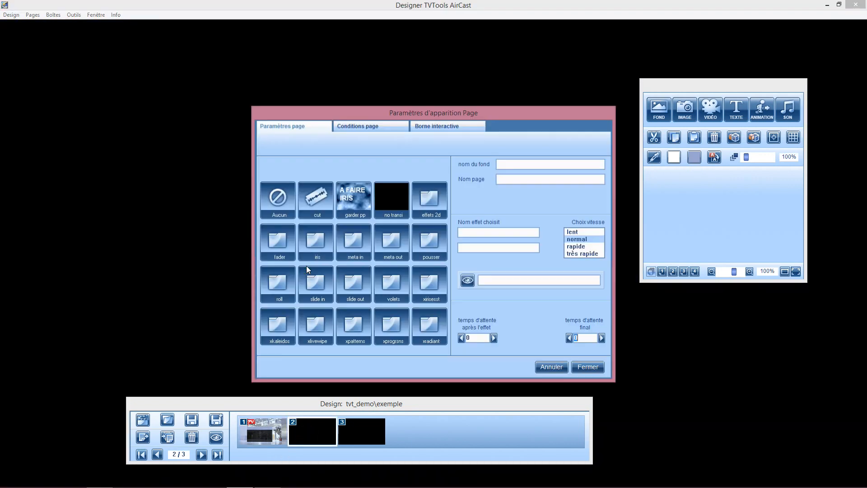
left_click(431, 126)
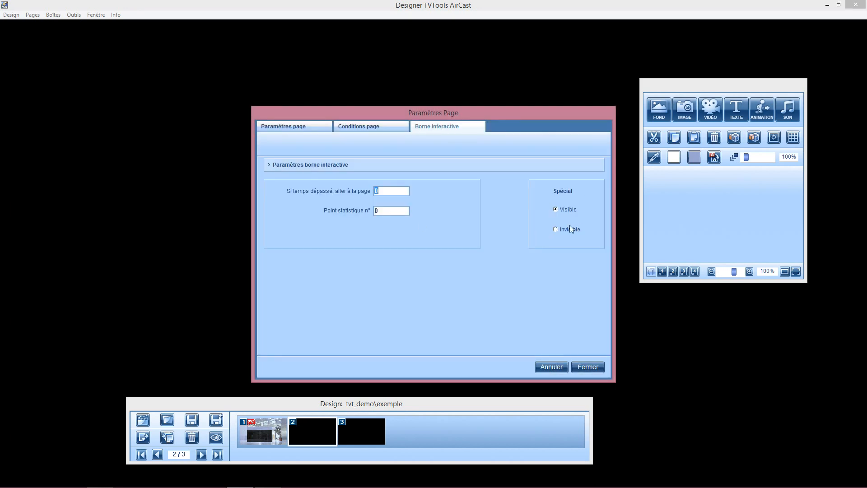
left_click(555, 230)
left_click(587, 366)
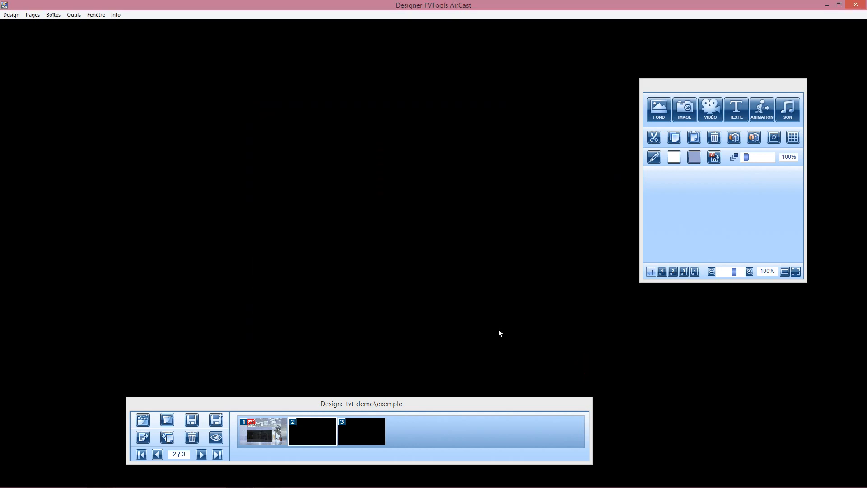
Step: Set page 2's final wait time to 15 and close its parameters
double_click(263, 242)
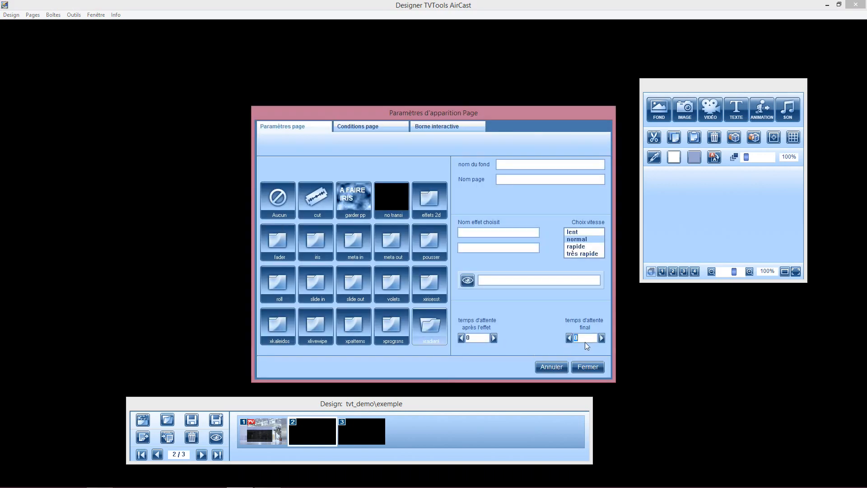
type("15")
left_click(589, 366)
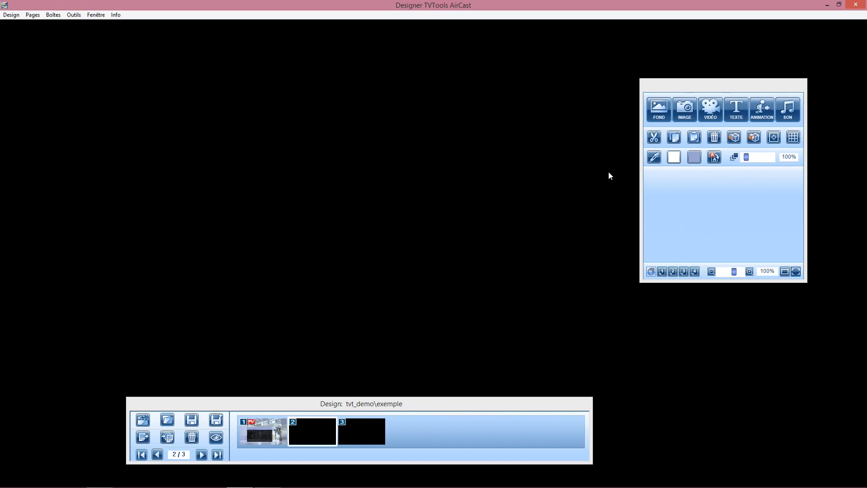
Step: Add two text boxes to page 2, a short one above and a taller one directly below it
left_click(732, 116)
left_click_drag(325, 171, 260, 90)
left_click_drag(166, 72, 266, 195)
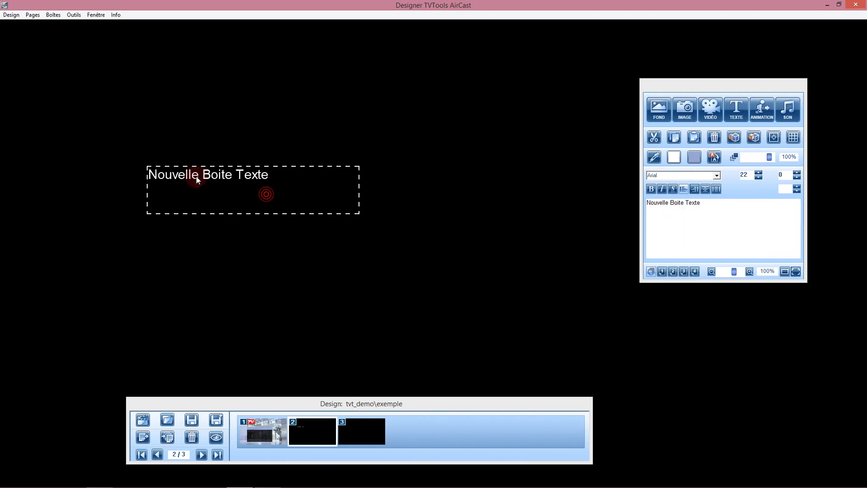
left_click(735, 109)
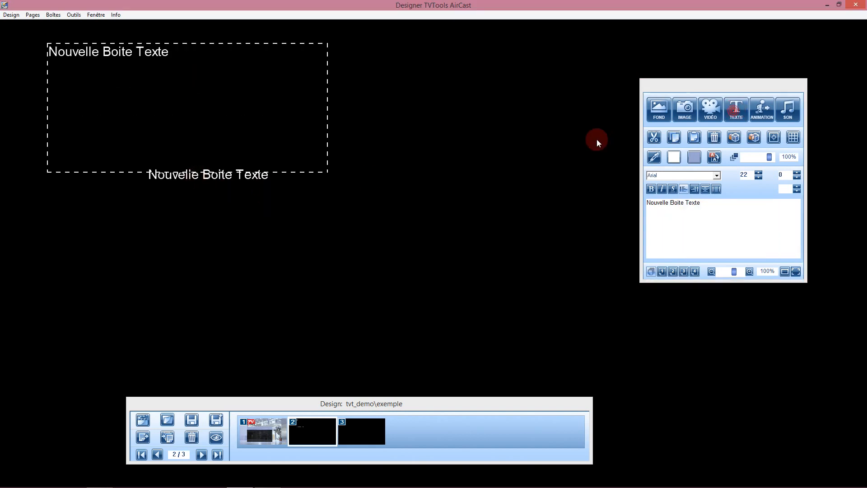
left_click_drag(212, 96, 310, 277)
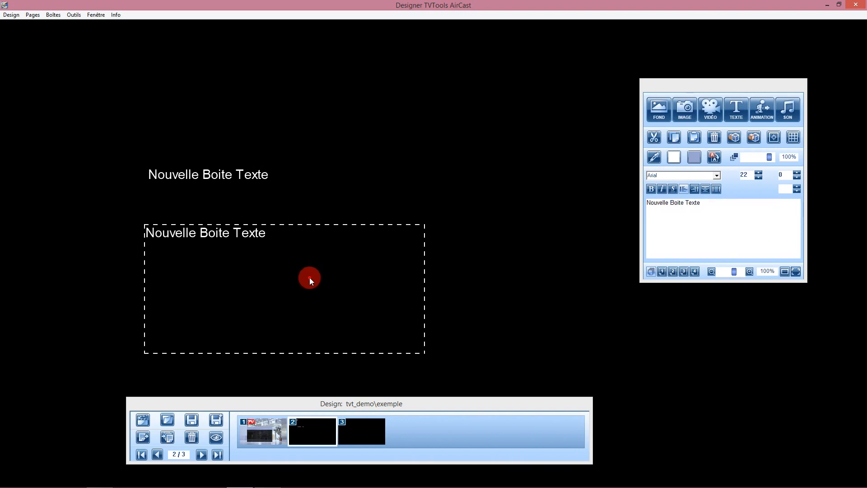
Step: Insert the couple image from the tvt_demo folder and place it beside the two text boxes
left_click(687, 107)
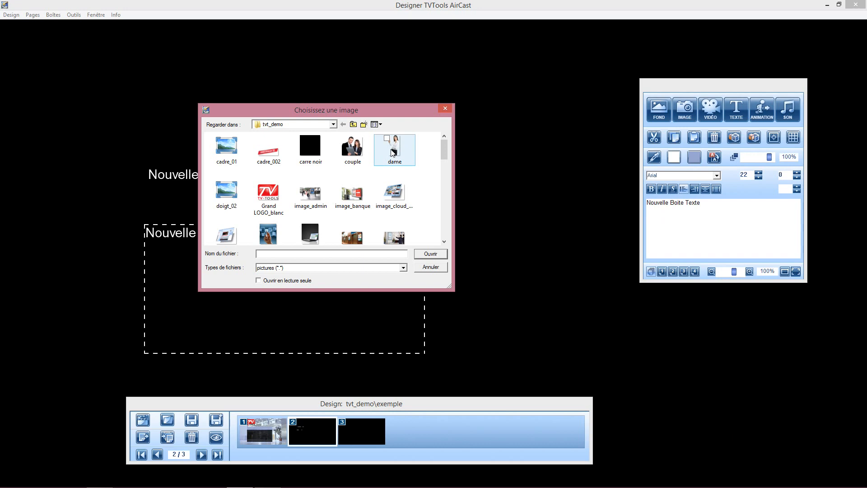
left_click(352, 149)
left_click(430, 254)
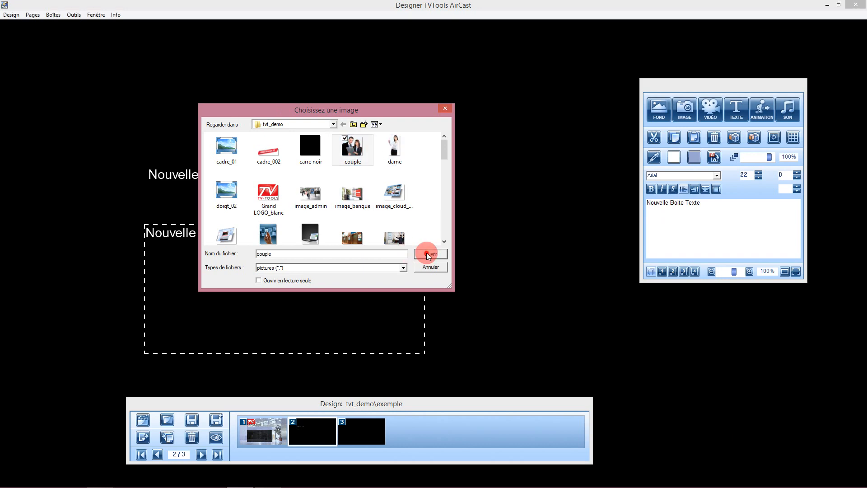
left_click_drag(152, 119, 496, 251)
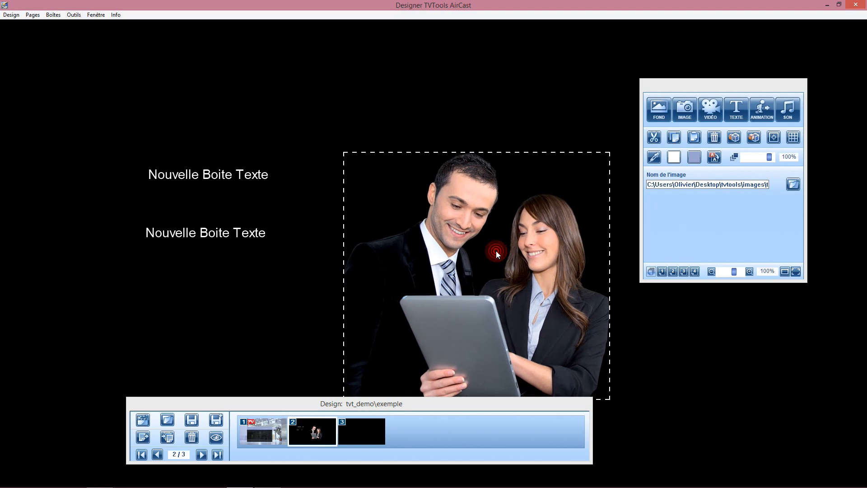
Step: Replace the text in both of page 2's text boxes with #TEXT
left_click(177, 176)
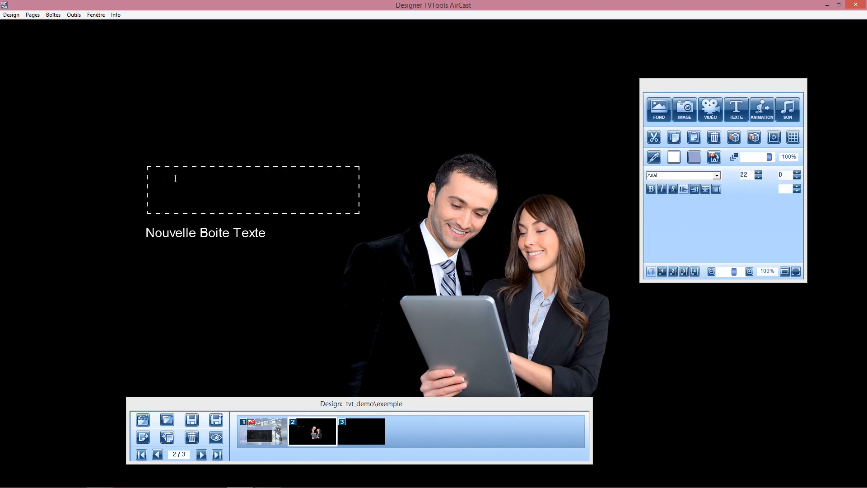
type("#TEXT")
left_click(181, 232)
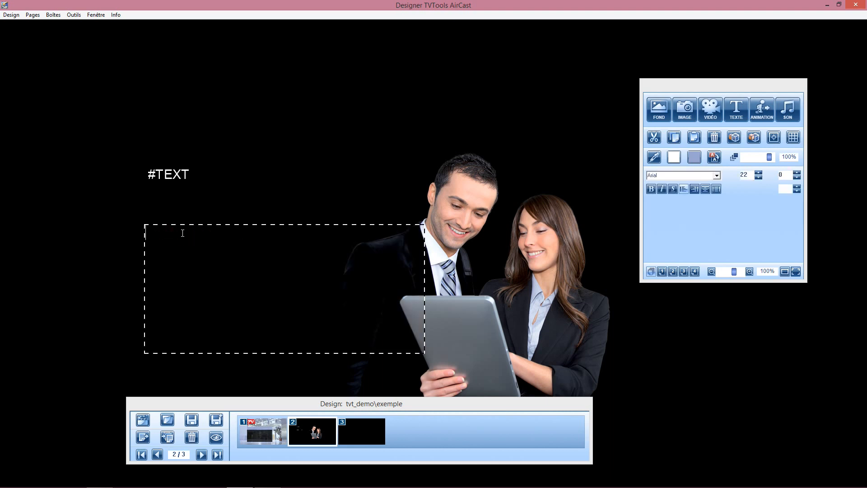
type("#TEXT")
left_click(204, 253)
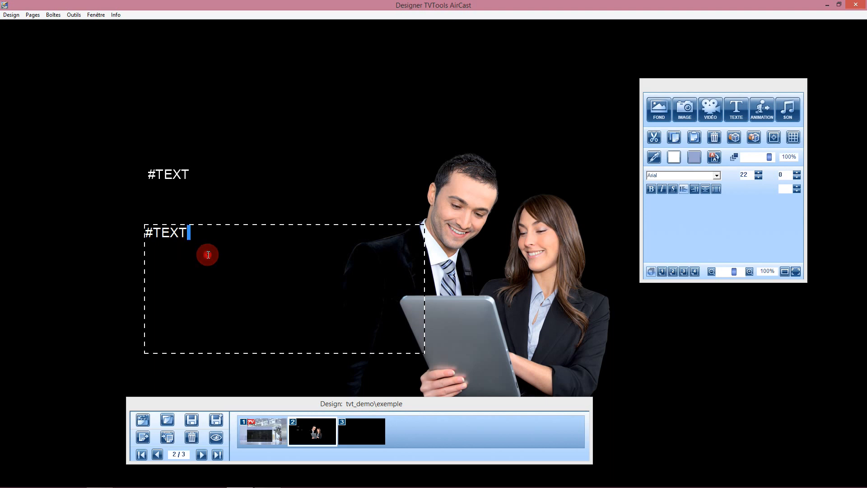
left_click(167, 251)
Step: Make the upper text box's #TEXT bold with font size 35
left_click(164, 195)
double_click(176, 180)
left_click_drag(195, 174, 112, 175)
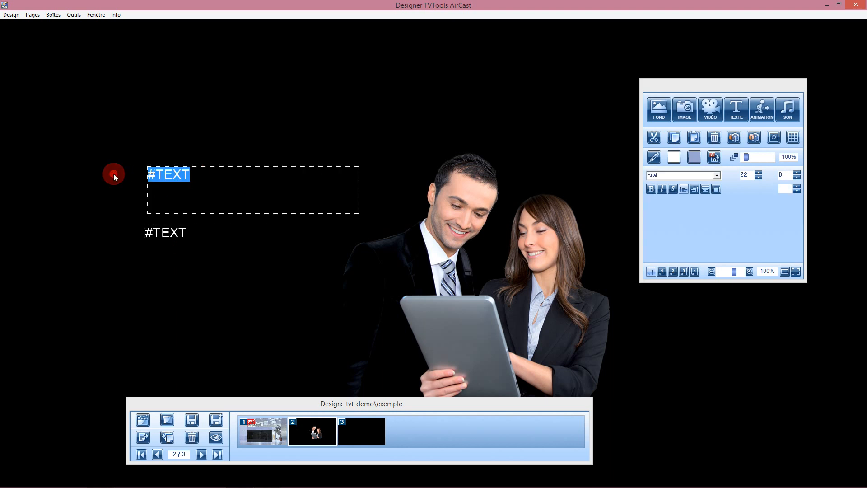
left_click(651, 189)
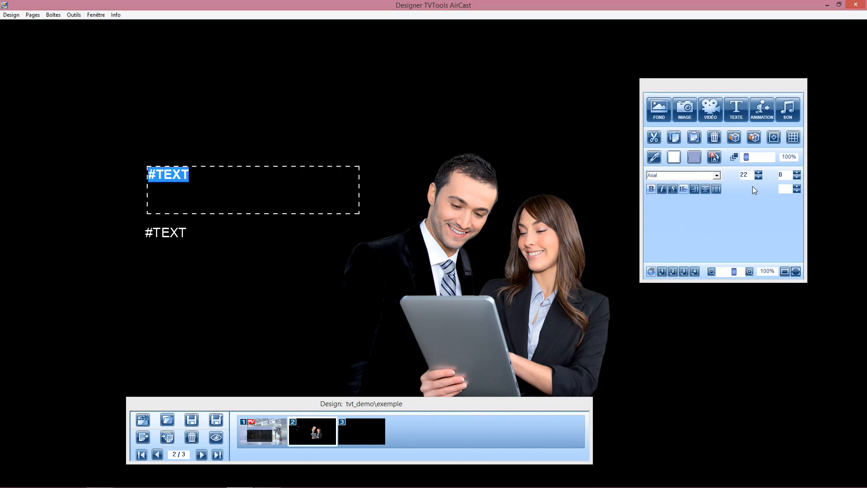
left_click(759, 173)
left_click(759, 172)
left_click(758, 173)
left_click(759, 172)
left_click(759, 173)
left_click(759, 173)
left_click(758, 173)
left_click(759, 173)
left_click(758, 173)
left_click(759, 173)
left_click(759, 173)
left_click(758, 173)
left_click(759, 173)
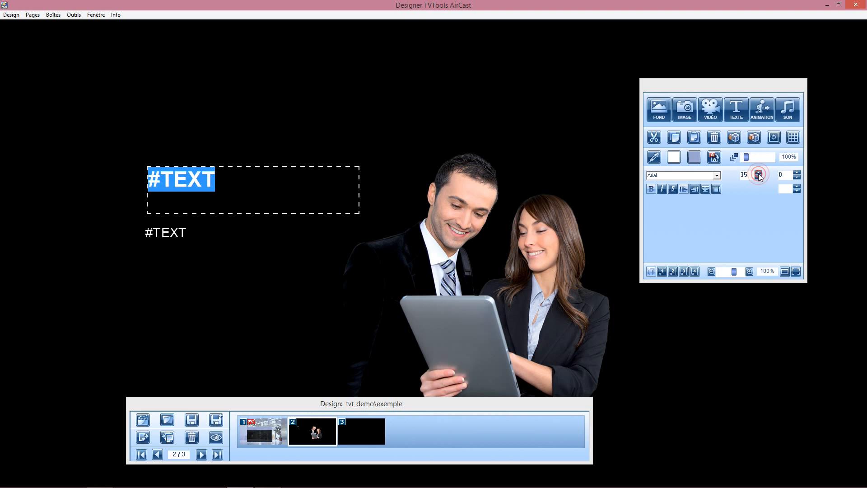
left_click(214, 258)
left_click(190, 218)
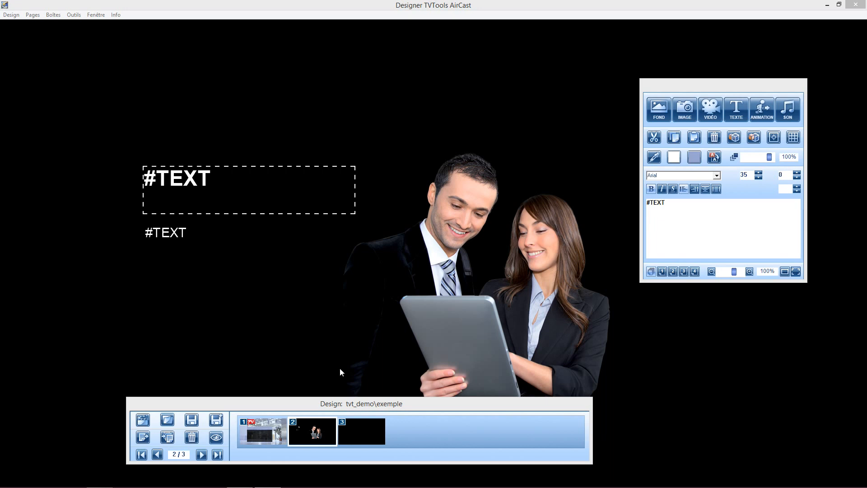
Step: On page 1, make the TV-Tools logo a template element titled logo, with a template number and unique content enabled
left_click(258, 430)
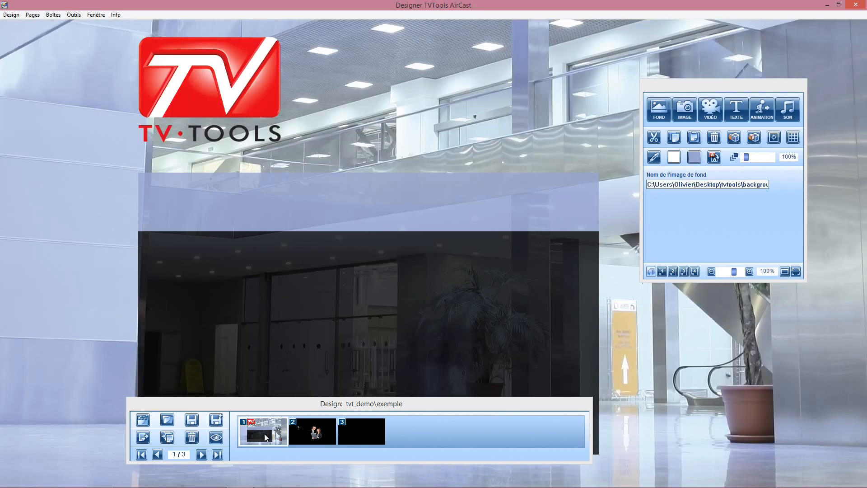
double_click(204, 93)
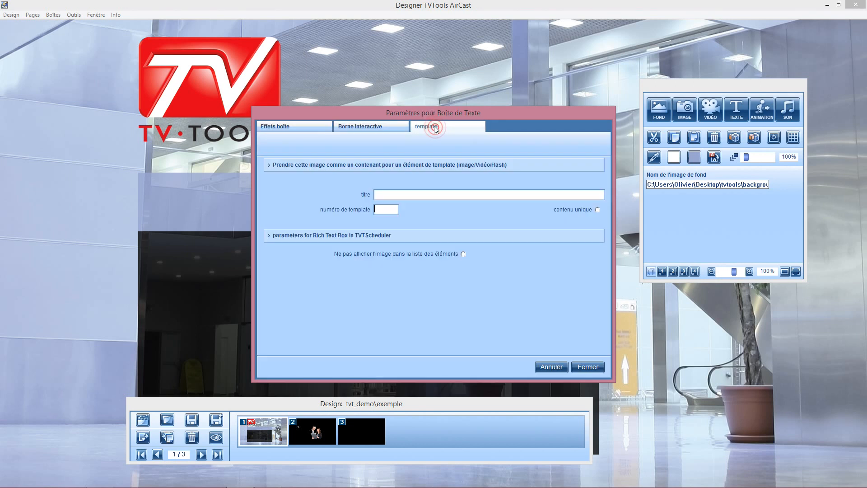
left_click(382, 194)
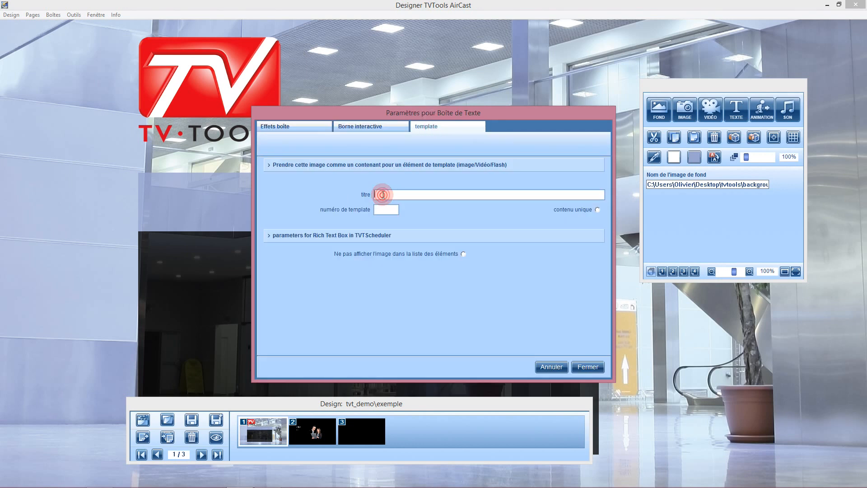
type("logo")
left_click(382, 211)
left_click(597, 211)
left_click(586, 365)
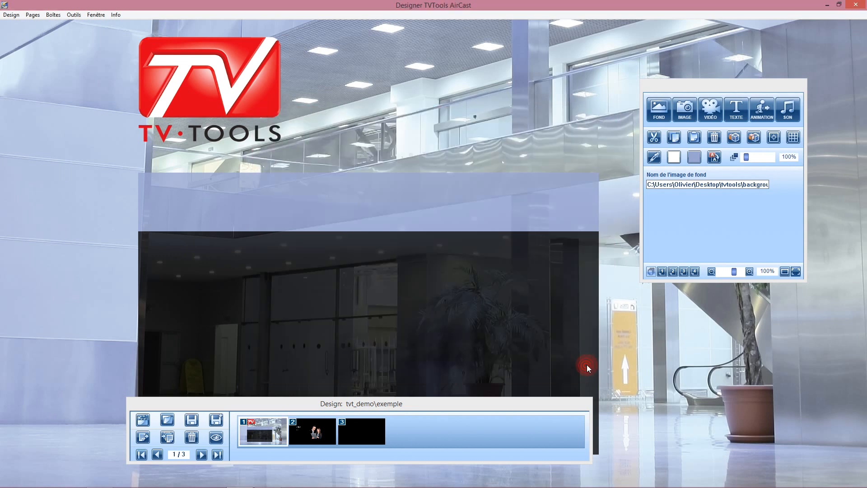
Step: Make page 2's upper text box an RTF template element titled titre, number 2, using the same font, size and background as Designer
left_click(313, 426)
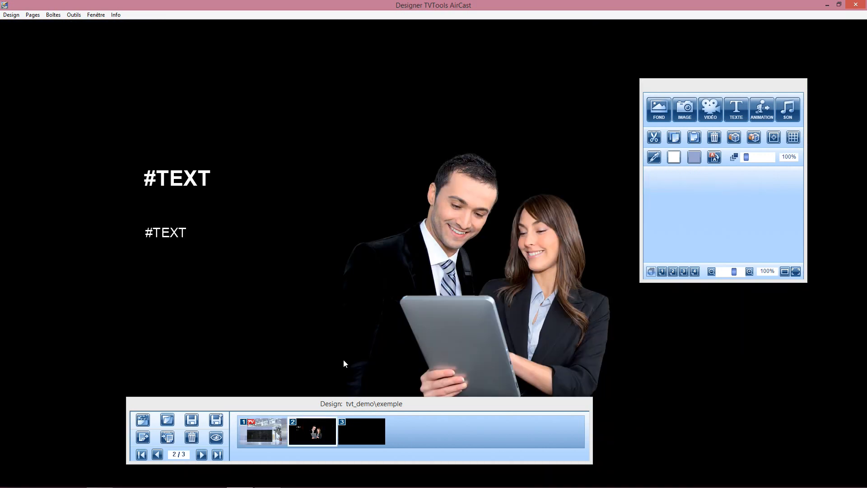
left_click(183, 185)
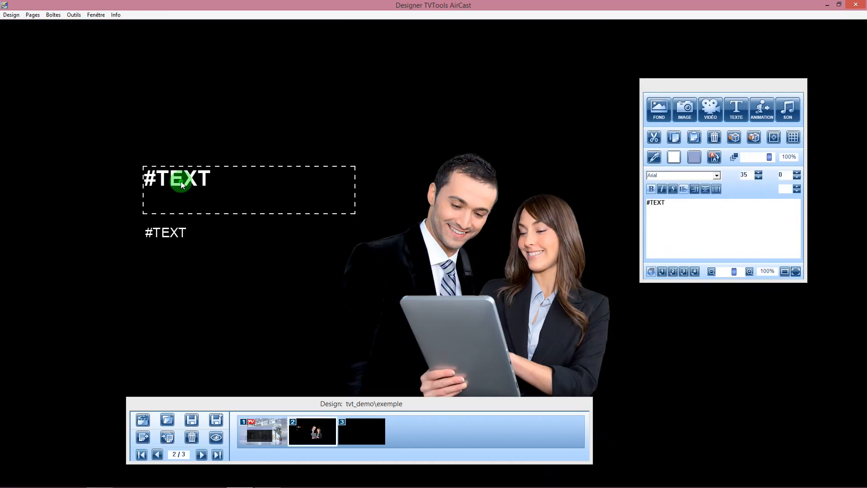
double_click(181, 181)
left_click(428, 127)
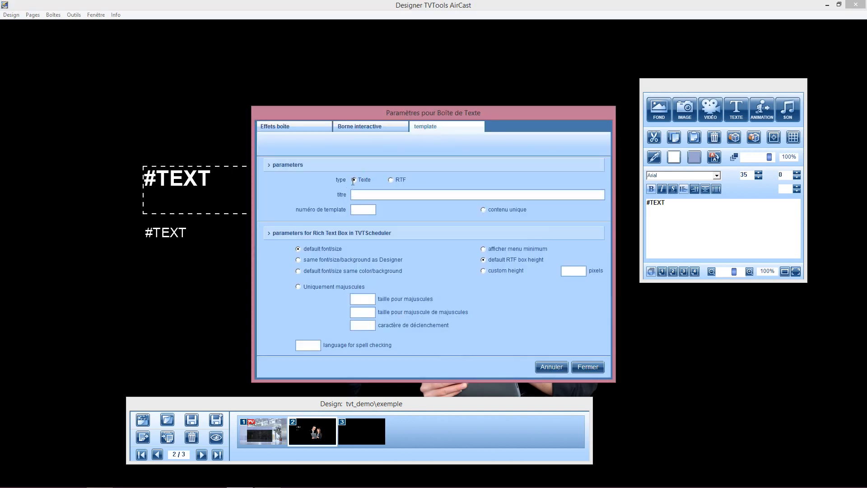
left_click(390, 180)
left_click(377, 195)
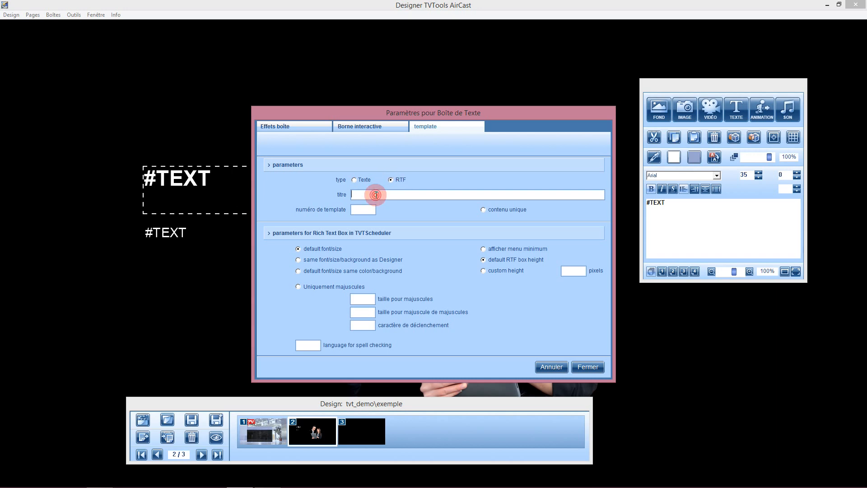
type("titre")
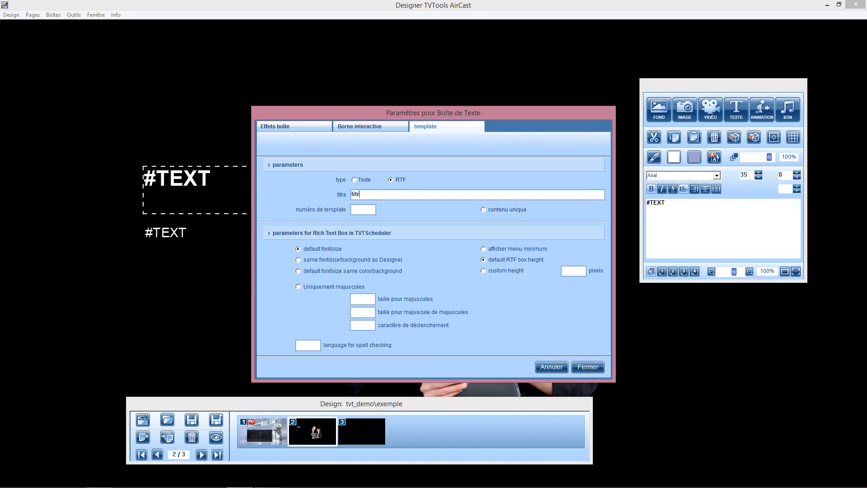
left_click(368, 208)
type("2")
left_click(298, 260)
left_click(581, 369)
Step: Make page 2's lower text box a template element titled texte with template number 3
left_click(192, 253)
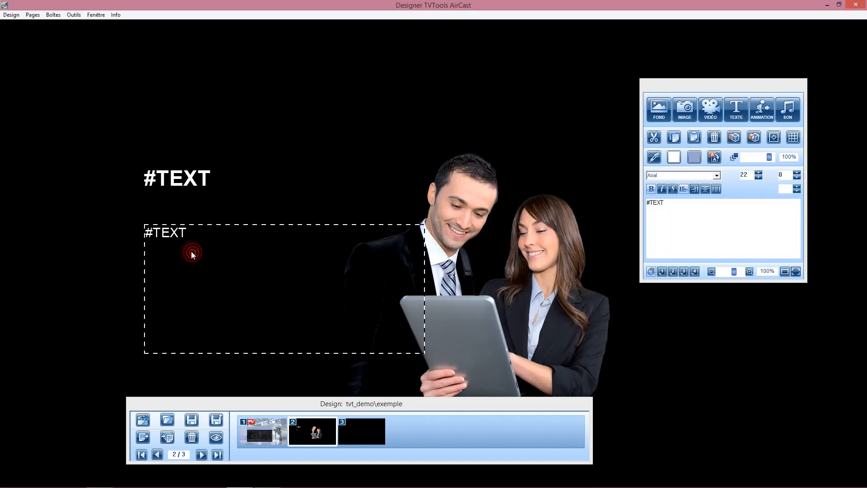
double_click(194, 250)
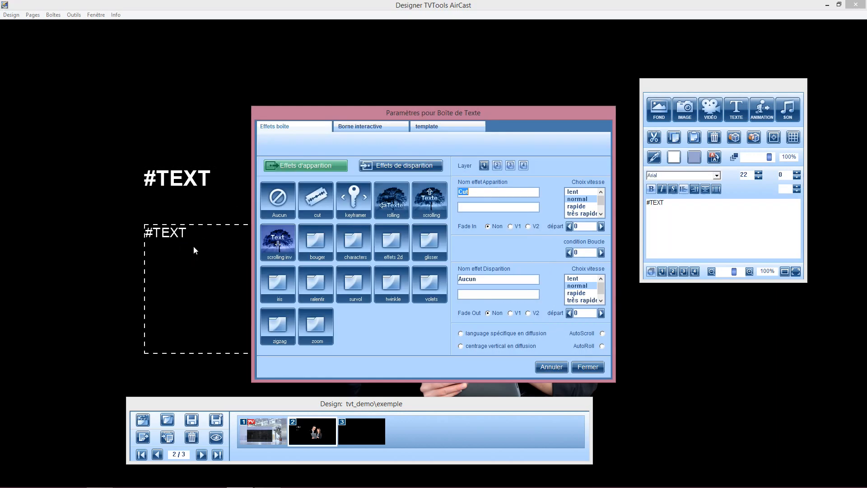
left_click(441, 125)
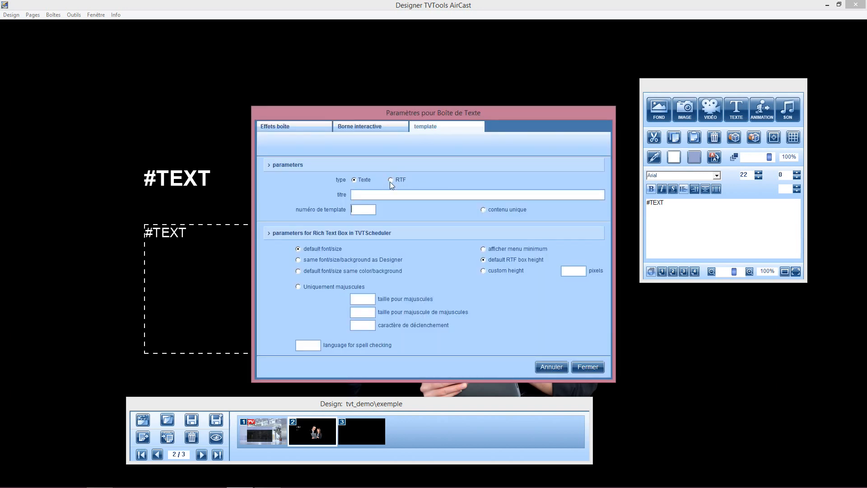
left_click(386, 194)
type("texte")
left_click(357, 209)
type("3")
left_click(590, 368)
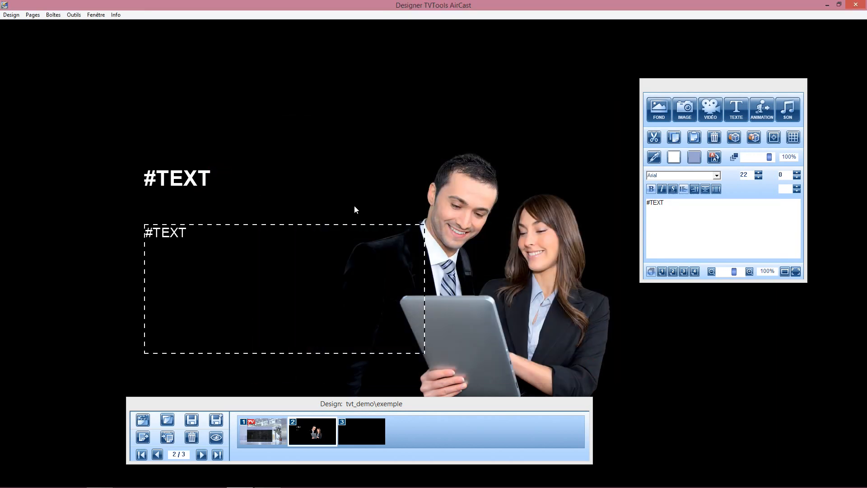
Step: Make the couple image a template element titled image with template number 4
left_click(526, 254)
double_click(470, 247)
left_click(428, 126)
left_click(401, 193)
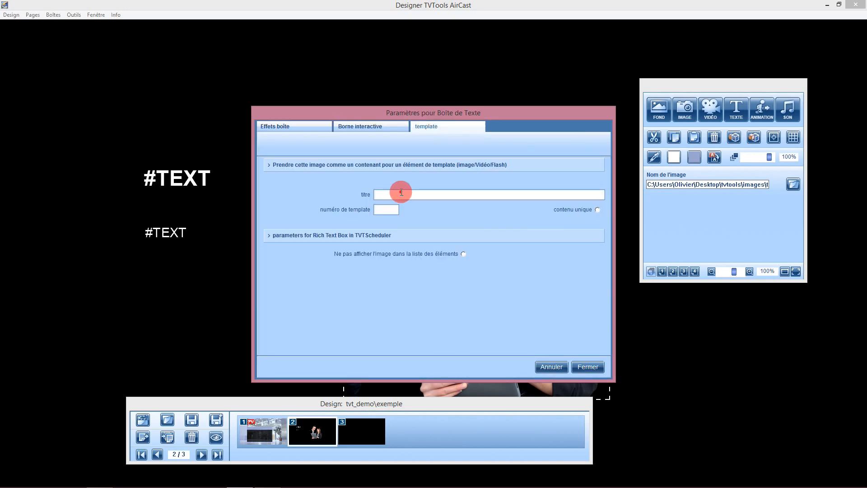
type("image")
left_click(386, 209)
type("4")
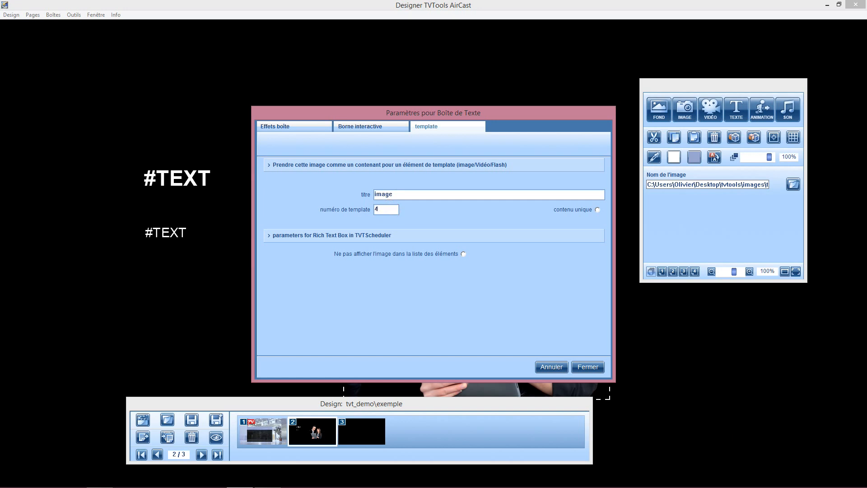
left_click(587, 366)
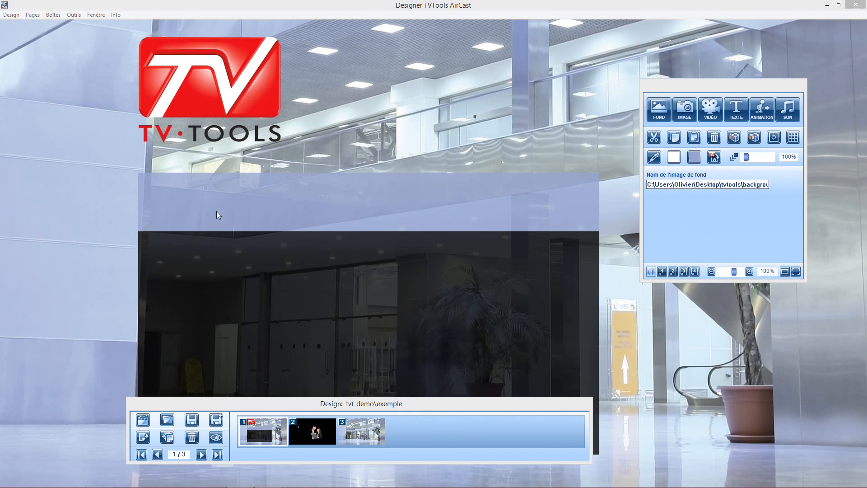
Step: Copy the logo and the two rectangles from page 1 onto page 3
left_click(188, 80)
left_click(191, 195, "ctrl")
left_click(210, 296, "ctrl")
left_click(364, 426)
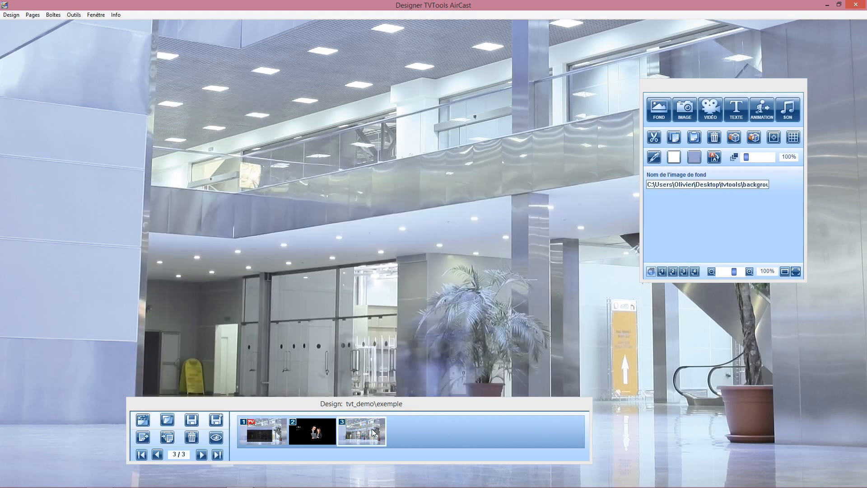
key("ctrl+v")
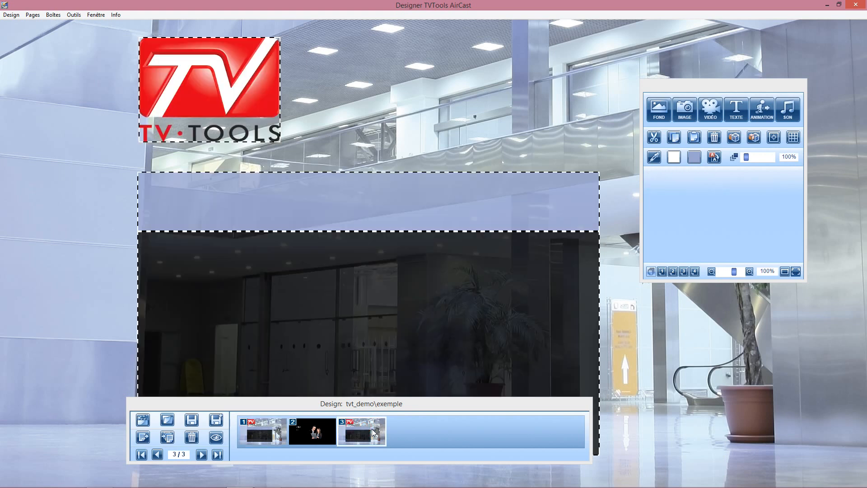
Step: Copy the two text boxes and the couple image from page 2 onto page 3
left_click(310, 425)
left_click(167, 174)
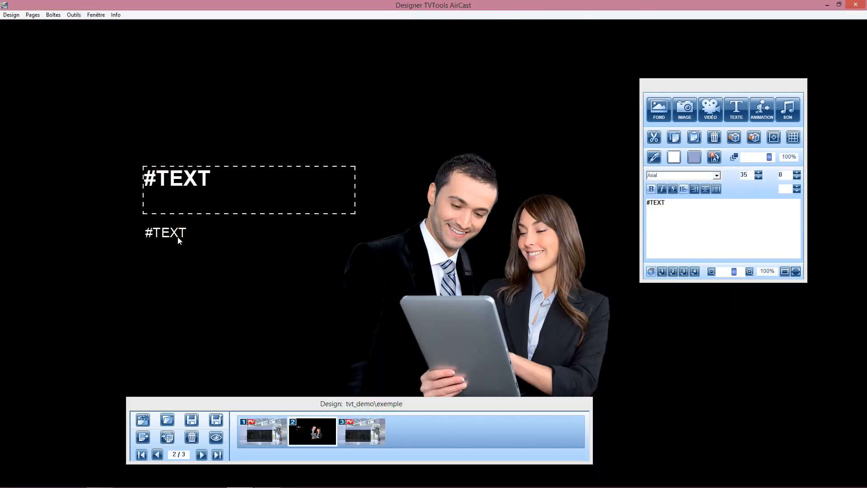
left_click(228, 247, "shift")
left_click(475, 253, "shift")
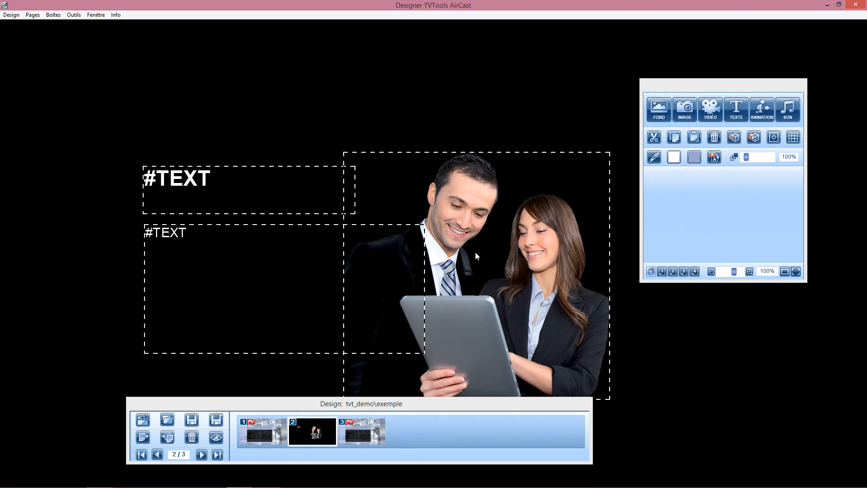
left_click(367, 435)
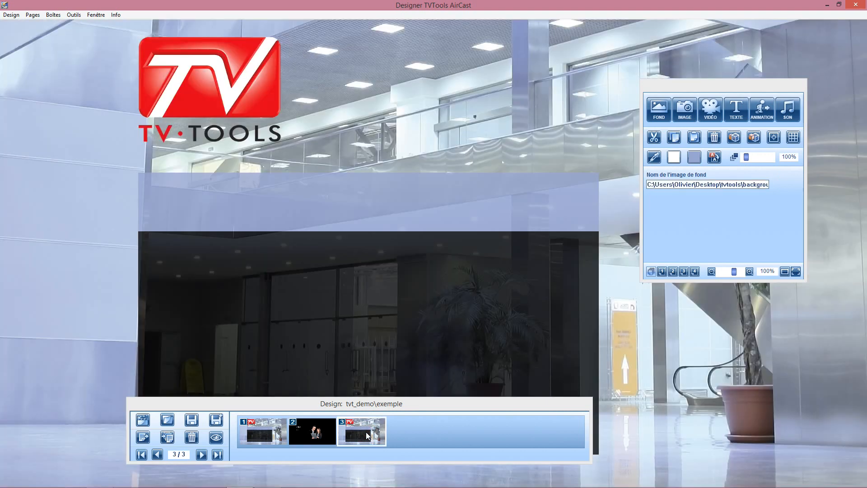
key("ctrl+v")
left_click(122, 246)
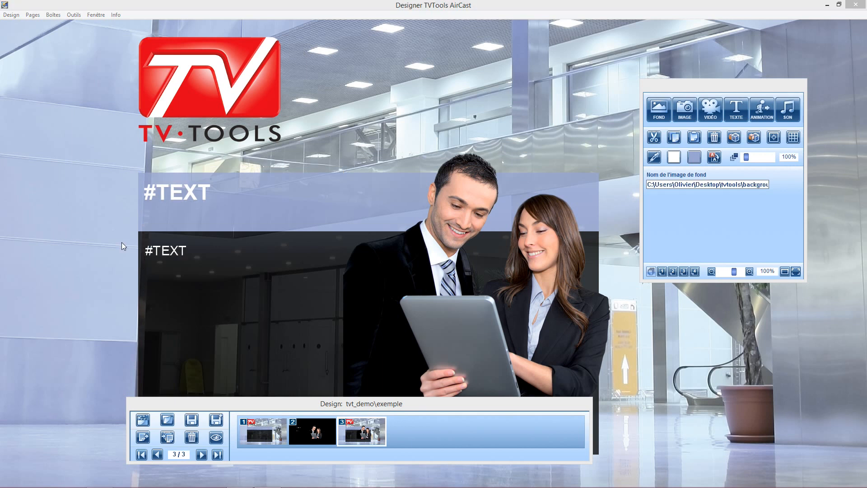
Step: Make page 3 invisible in its interactive kiosk parameters and close them
double_click(104, 245)
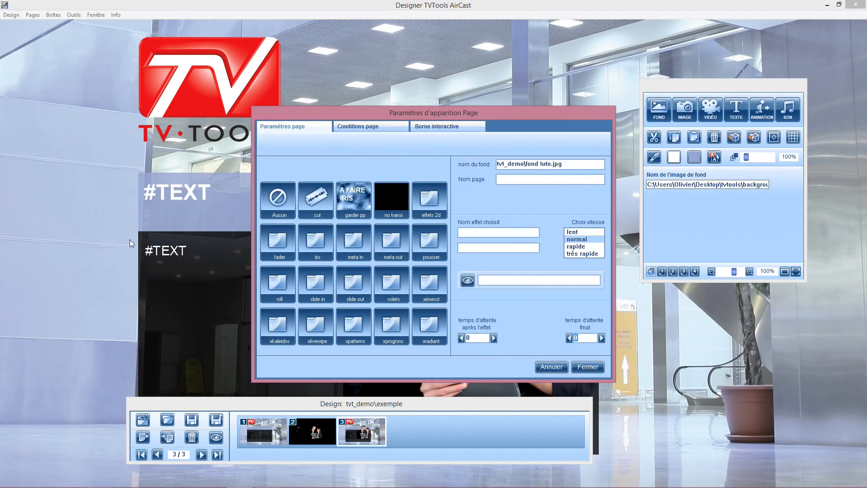
left_click(441, 125)
left_click(559, 229)
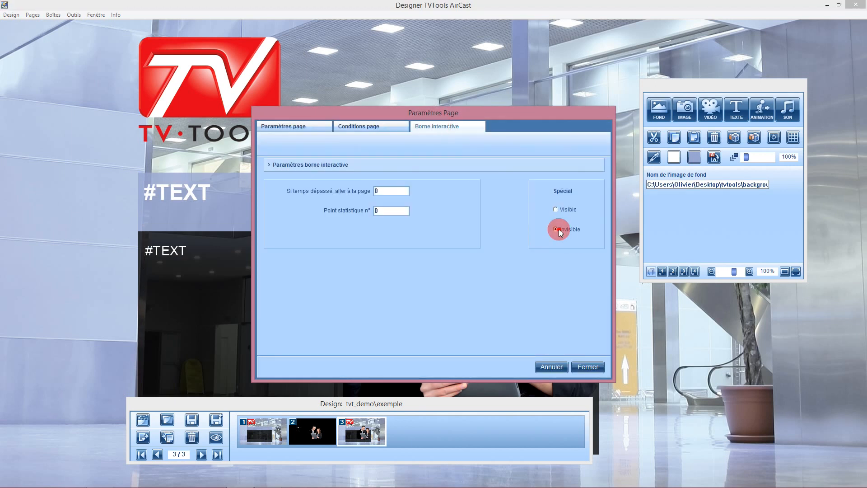
left_click(587, 367)
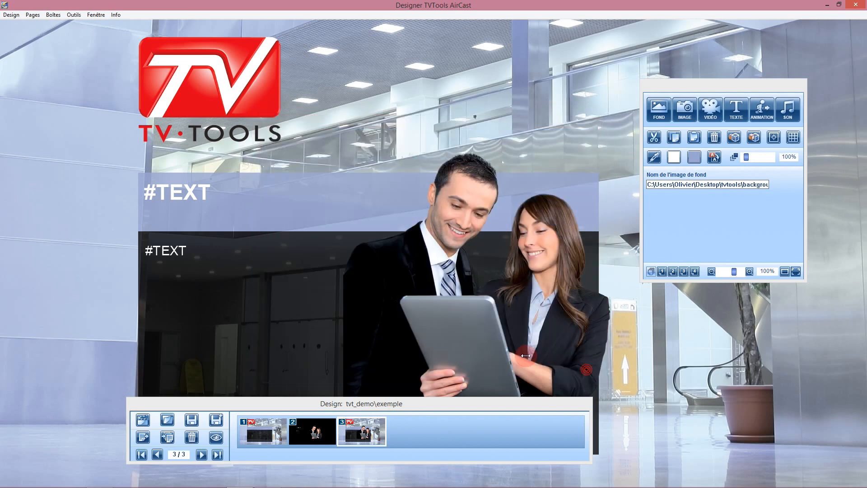
Step: Replace the #TEXT in page 3's upper text box with TITRE
left_click(170, 201)
left_click(169, 201)
left_click(170, 202)
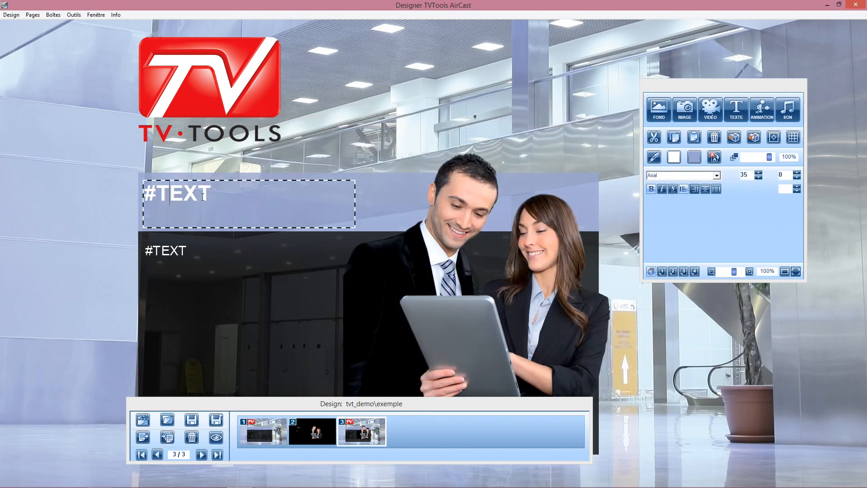
left_click_drag(223, 193, 131, 195)
type("TITRE")
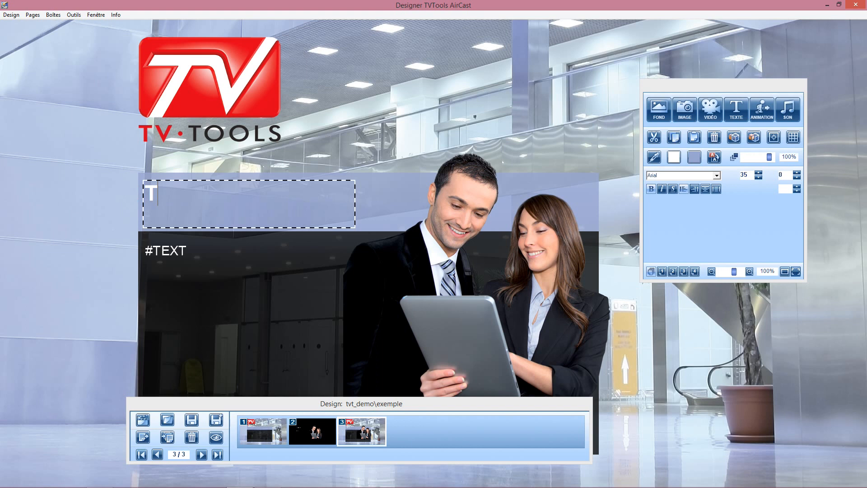
left_click(170, 253)
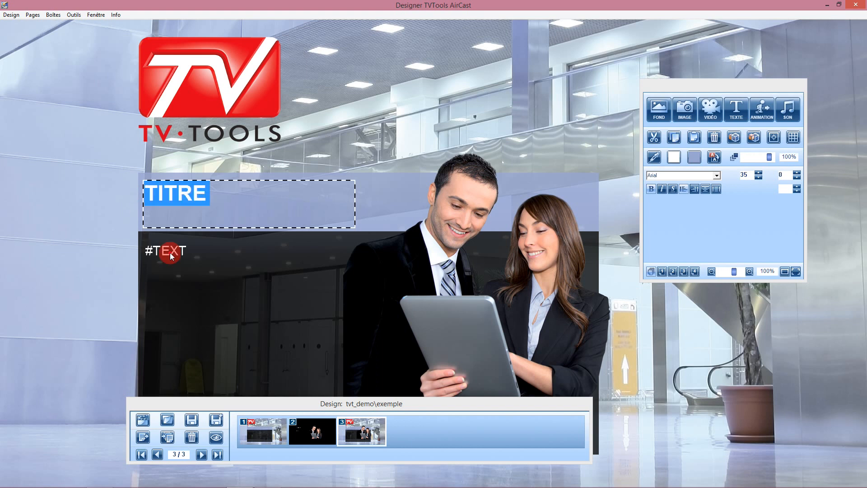
Step: Replace the #TEXT in page 3's lower text box with TEXTE
left_click(169, 253)
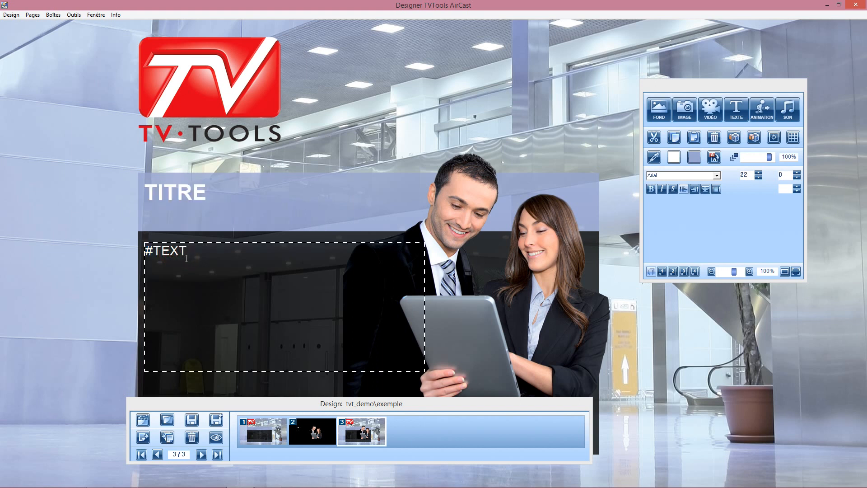
left_click_drag(198, 252, 122, 245)
type("TEXTE")
left_click(104, 307)
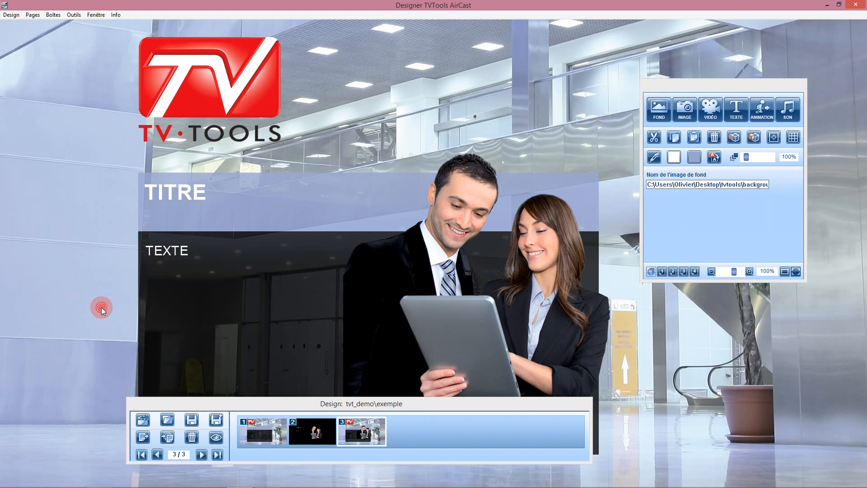
Step: Give the logo on page 1 the ralentir gauche appearance effect at très rapide speed
left_click(260, 433)
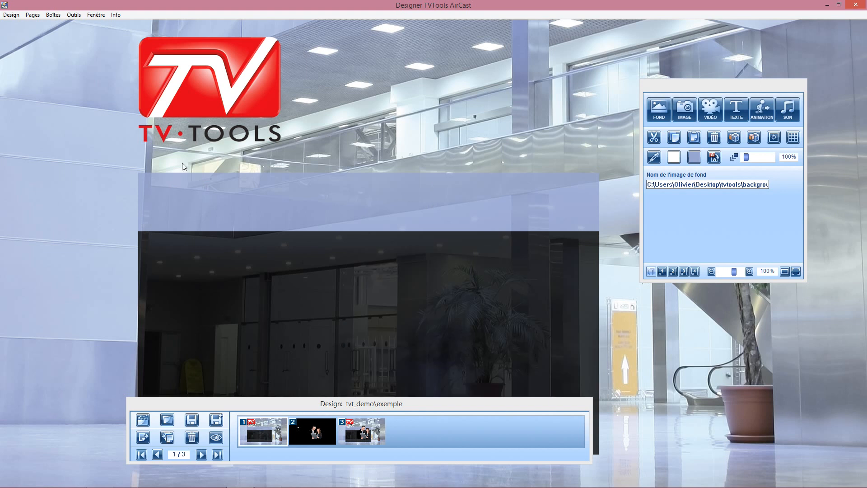
double_click(194, 110)
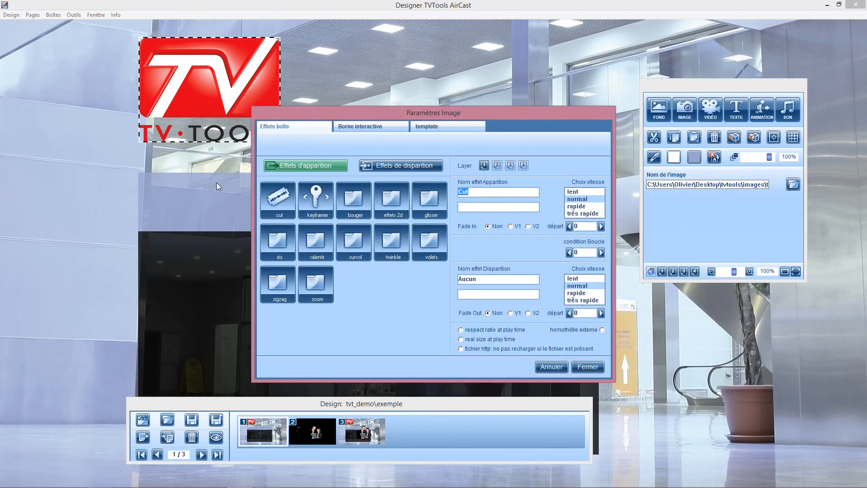
left_click(317, 248)
left_click(501, 207)
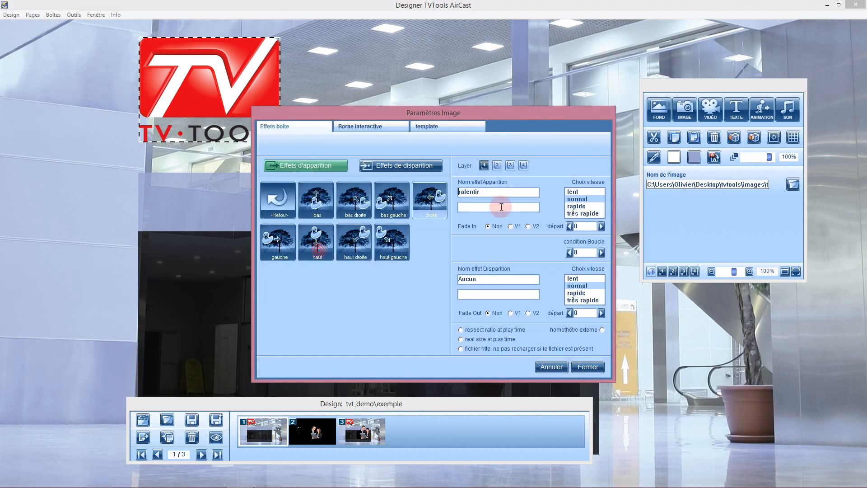
left_click(273, 253)
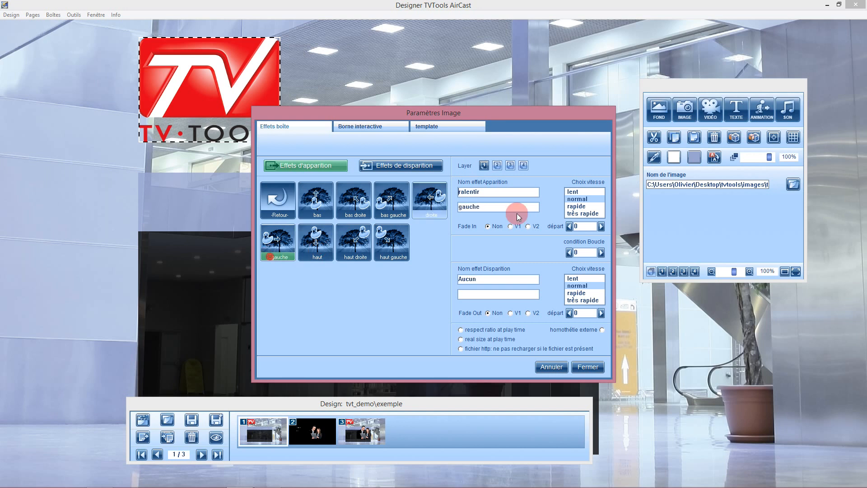
left_click(579, 214)
left_click(588, 368)
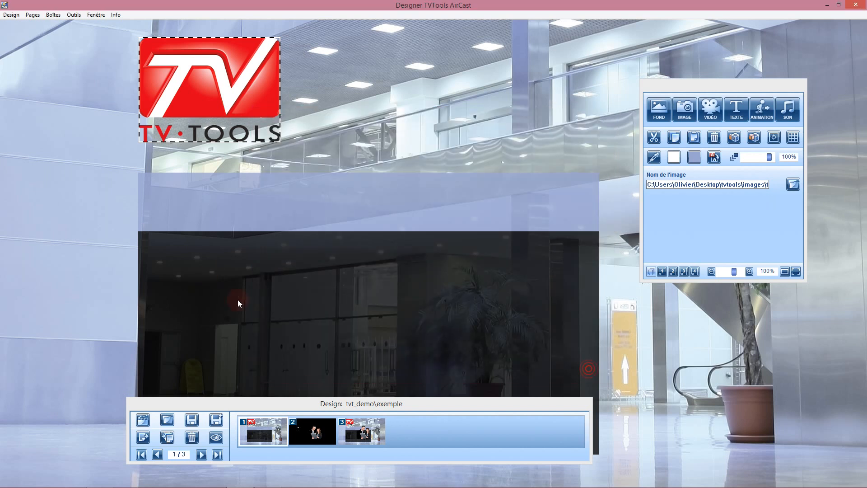
Step: Give page 2's upper text box the characters random appearance effect at très rapide speed, raising its départ value by two increments
left_click(305, 430)
left_click(189, 196)
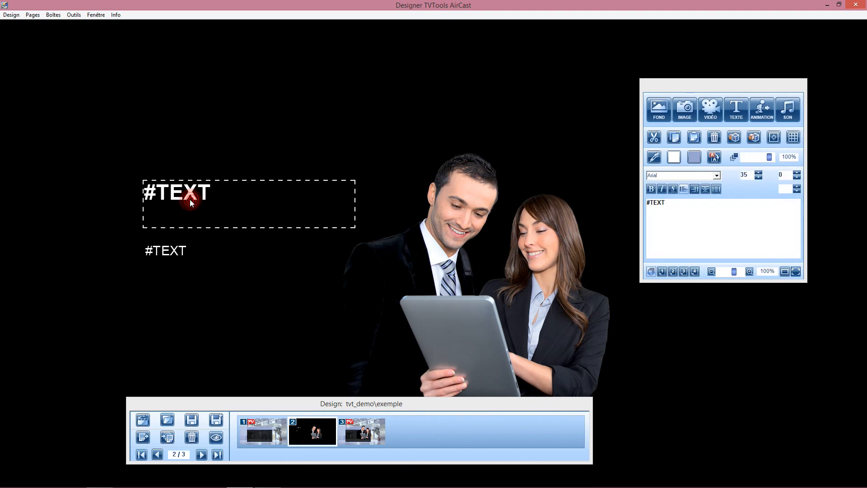
double_click(188, 194)
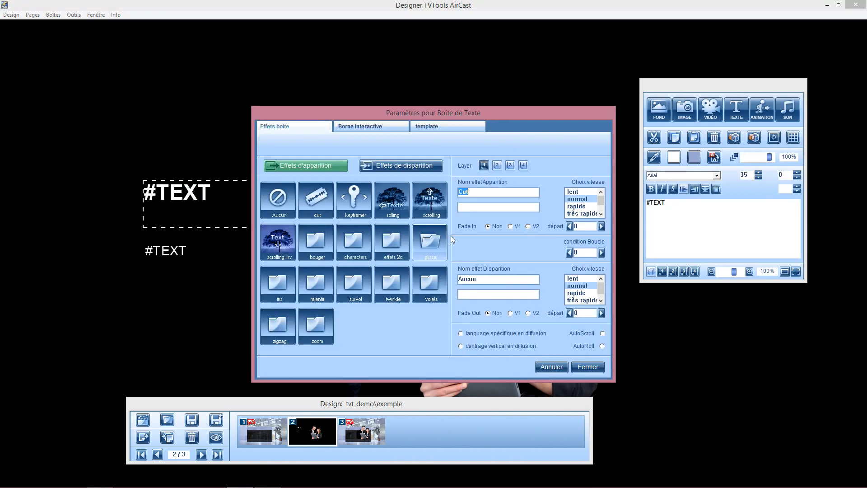
left_click(353, 246)
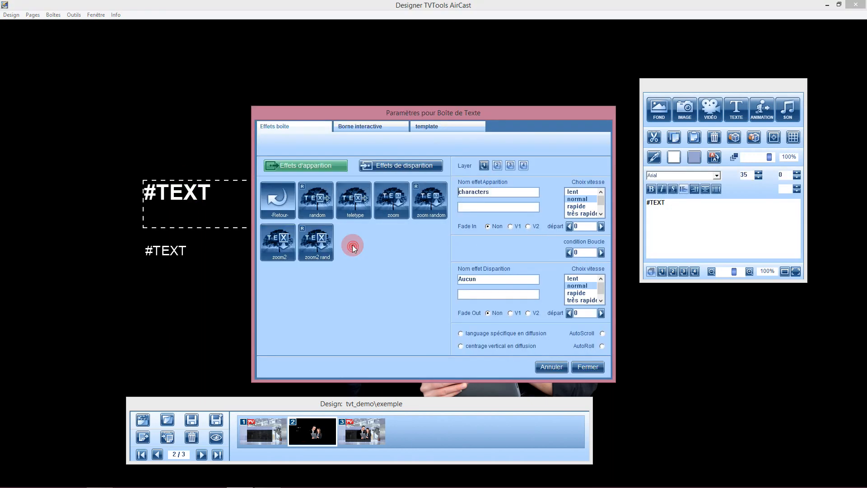
left_click(321, 207)
left_click(578, 213)
left_click(601, 226)
left_click(601, 226)
left_click(588, 364)
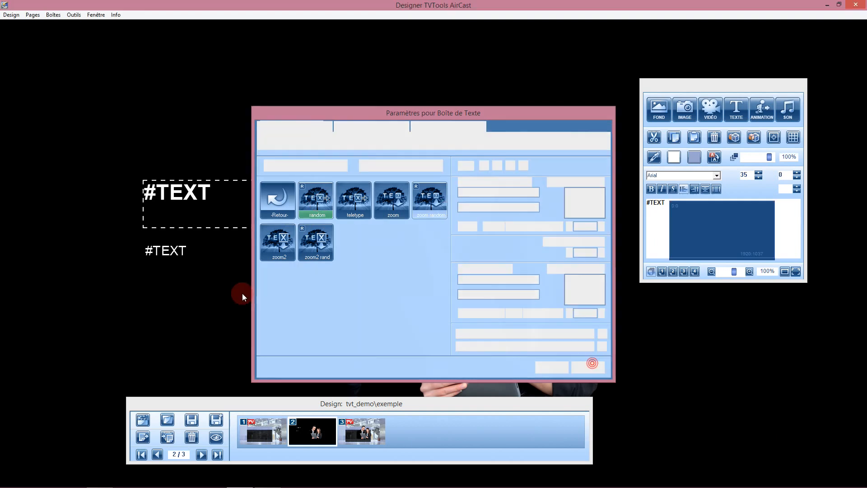
Step: Set the appearance of page 2's lower text box to Fade In V1
left_click(232, 286)
left_click(232, 286)
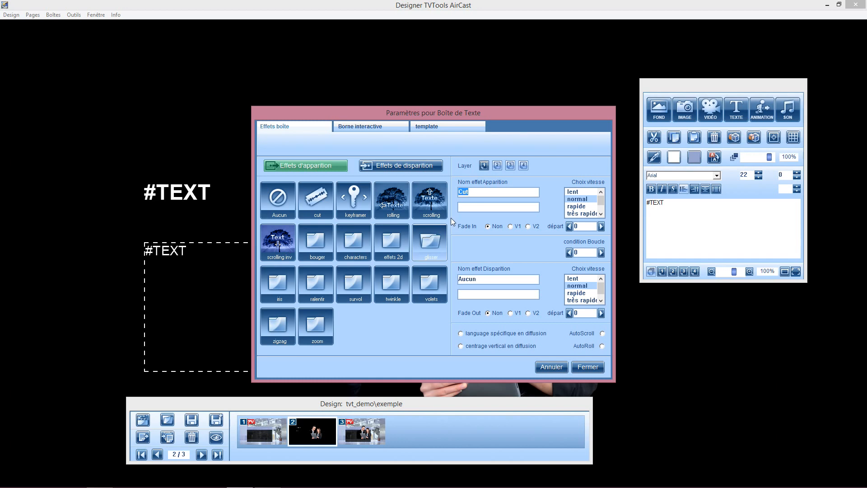
left_click(511, 226)
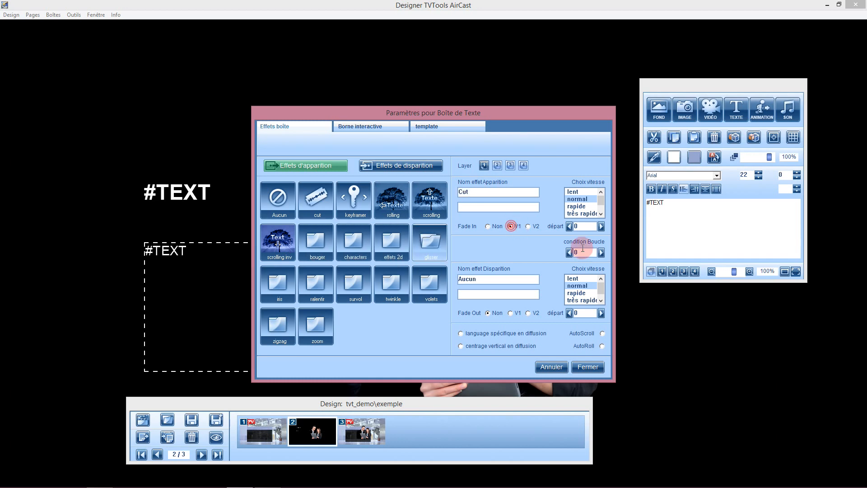
left_click(585, 365)
Step: Set page 2's couple image to Fade In V1 with its départ value raised by five increments, and save the design
left_click(481, 273)
double_click(478, 273)
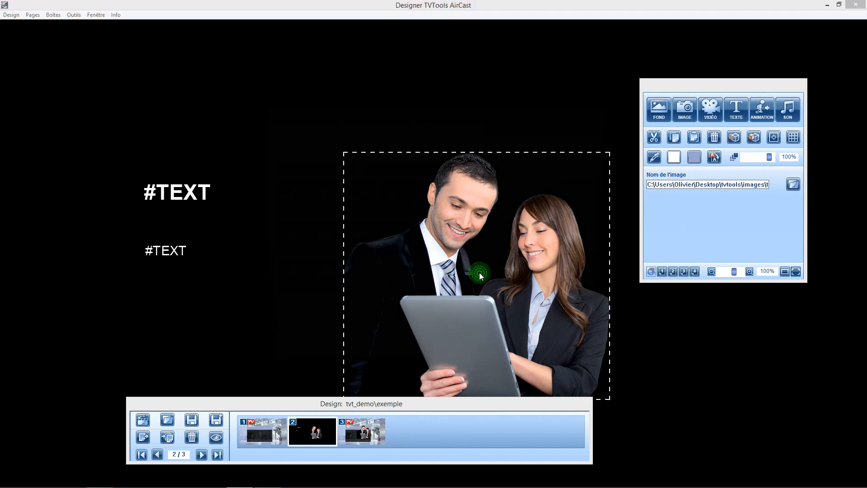
left_click(511, 226)
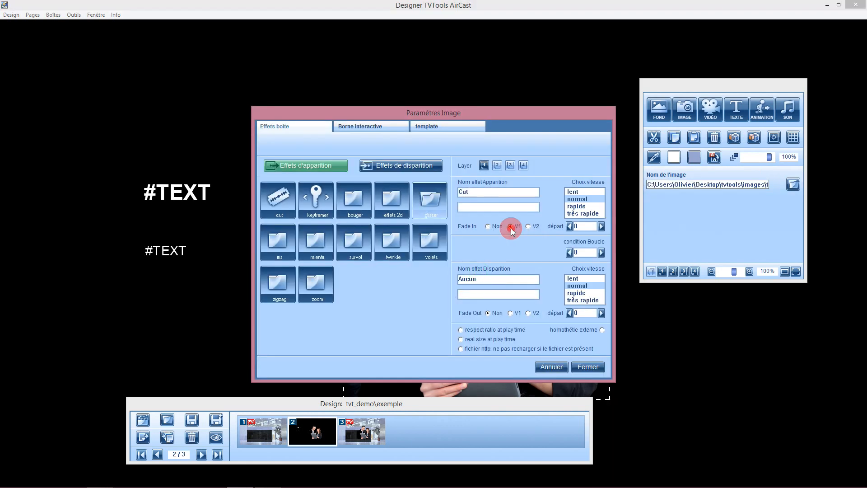
left_click(601, 228)
left_click(601, 227)
left_click(601, 227)
left_click(600, 227)
left_click(600, 227)
left_click(585, 366)
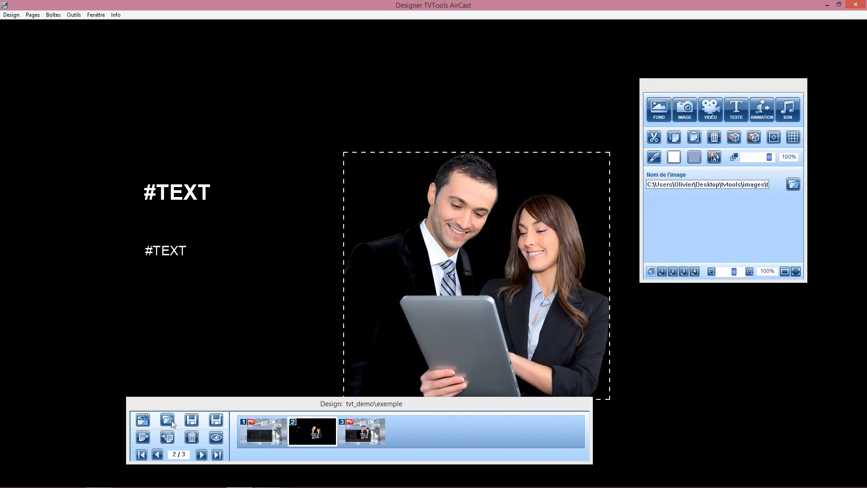
left_click(194, 421)
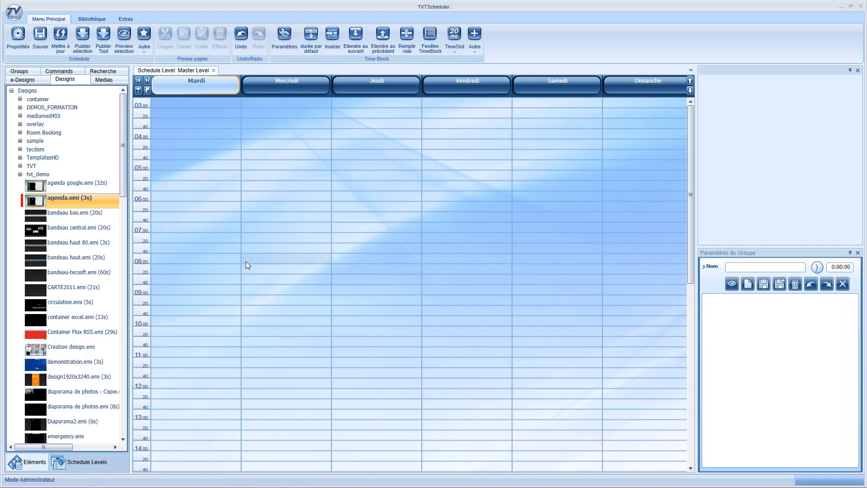
Step: In TVTScheduler, create a new e-Design from the exemple template in the Defaut folder
left_click(91, 20)
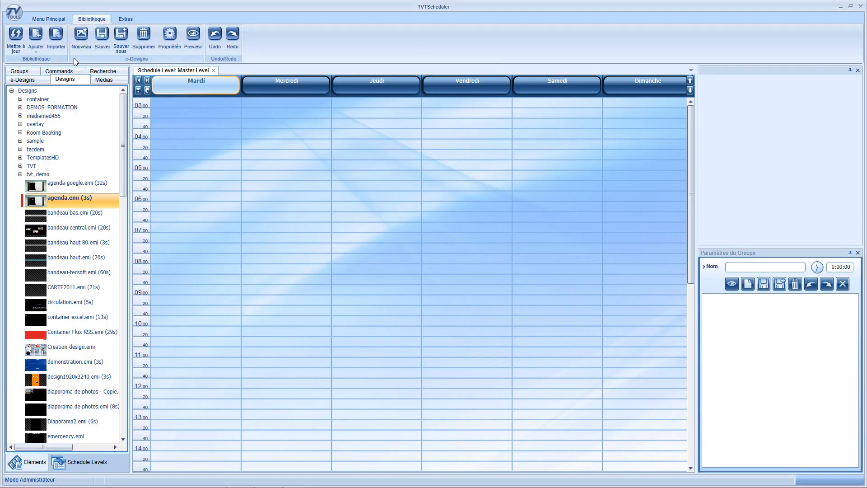
left_click(80, 42)
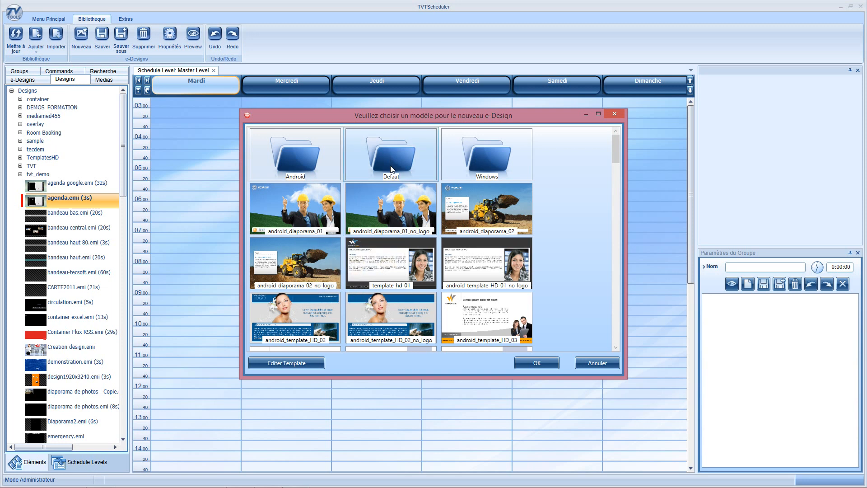
mouse_move(391, 170)
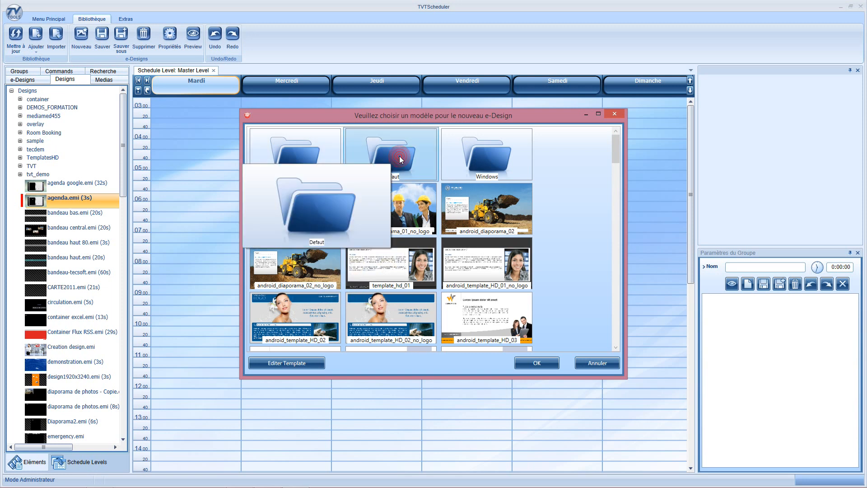
double_click(399, 157)
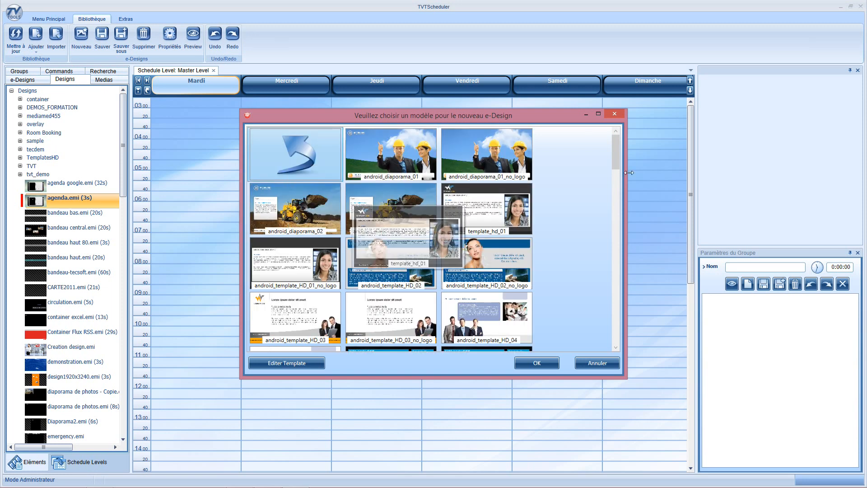
left_click_drag(617, 156, 618, 274)
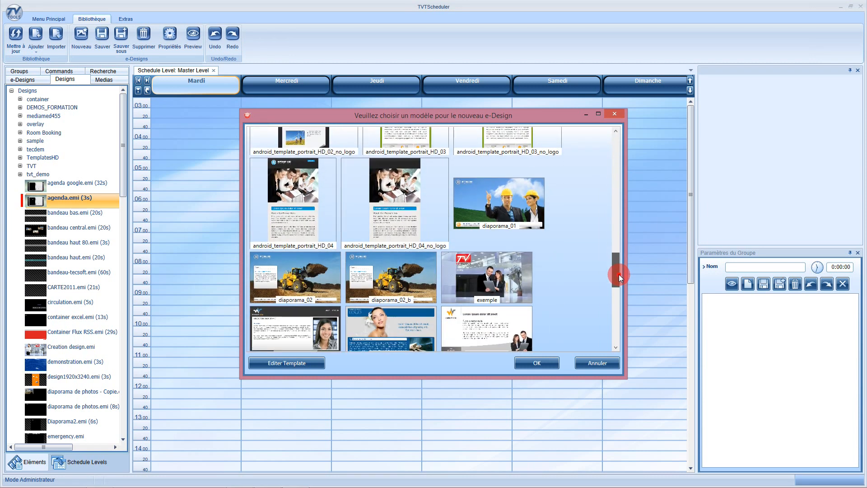
left_click(511, 287)
left_click(536, 364)
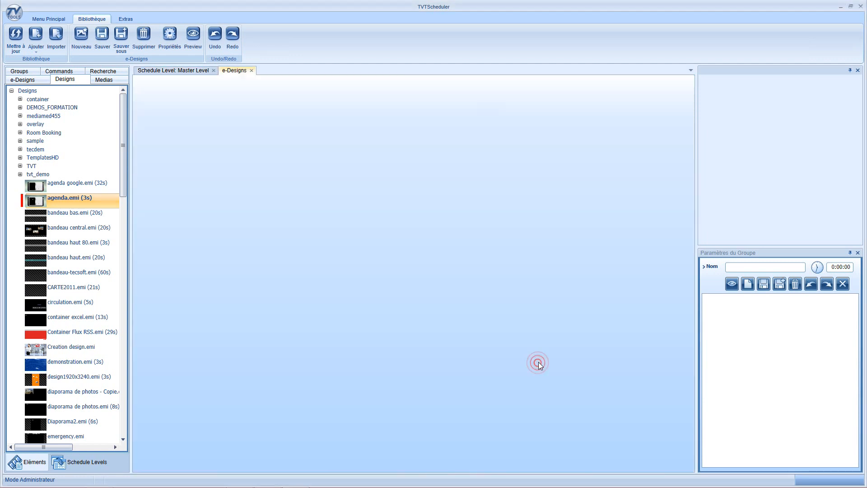